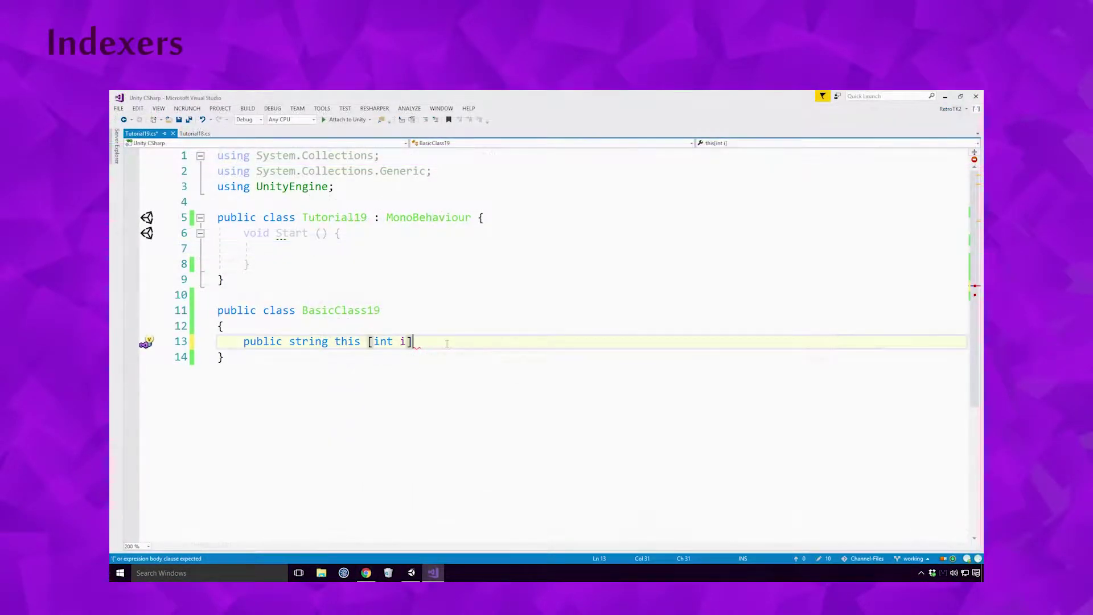
text({})
Step: Add get { return ""; } and an empty set { } to the BasicClass19 string indexer
key(Return)
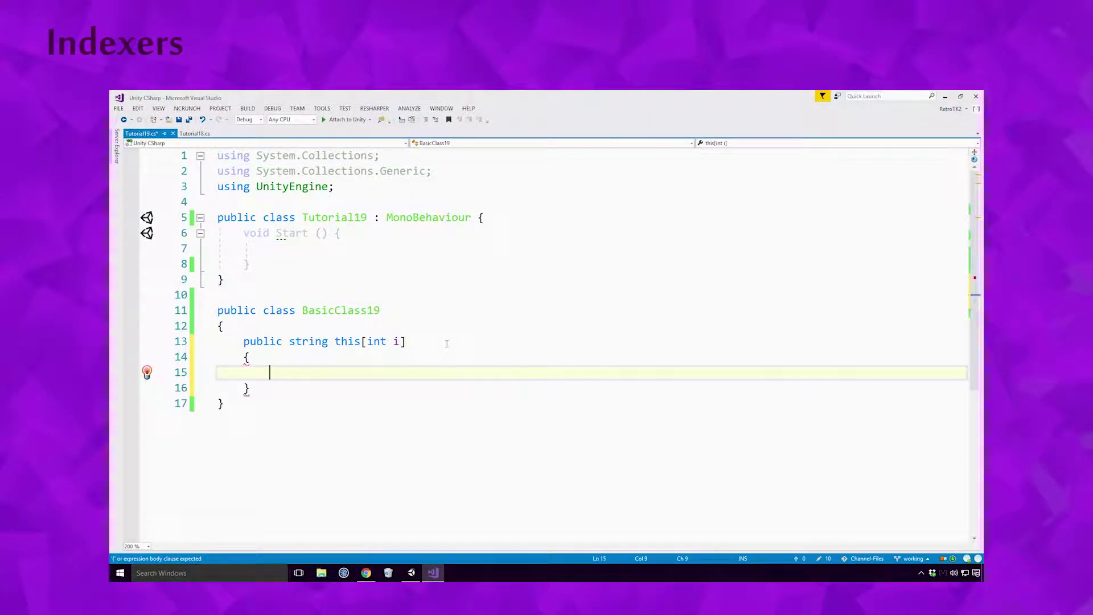
text(get {})
key(Return)
text(ret)
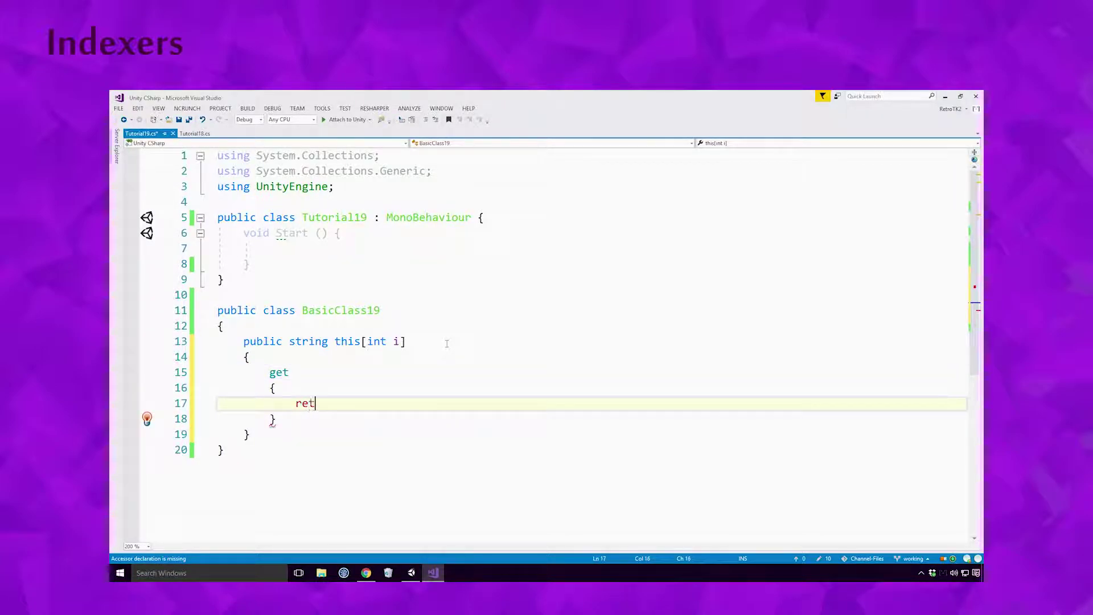
text(urn ")
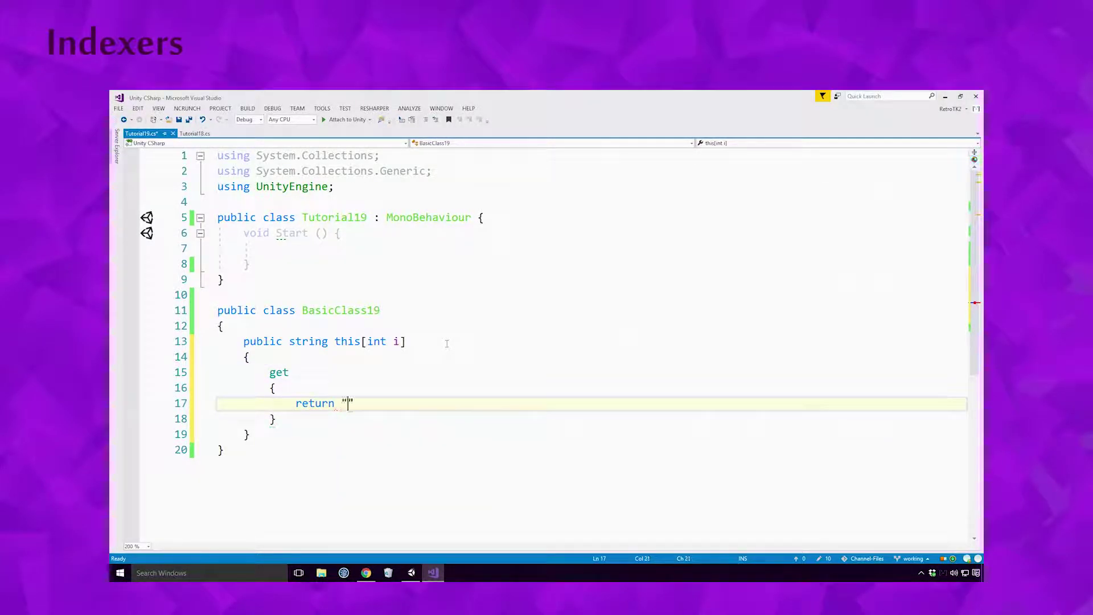
text(";)
key(End)
key(Return)
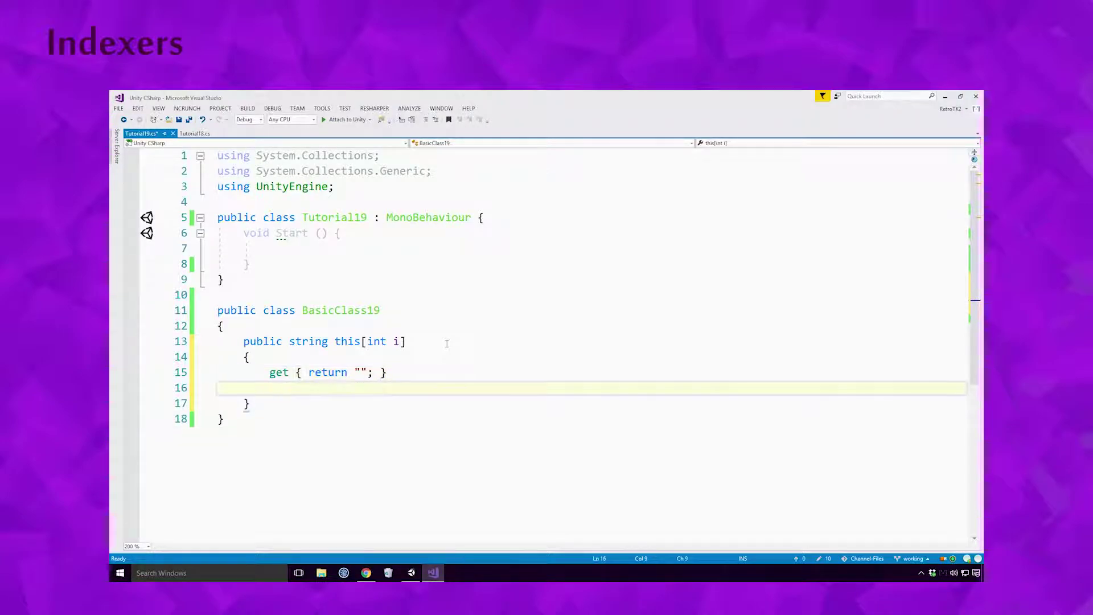
text(set {)
key(alt+s)
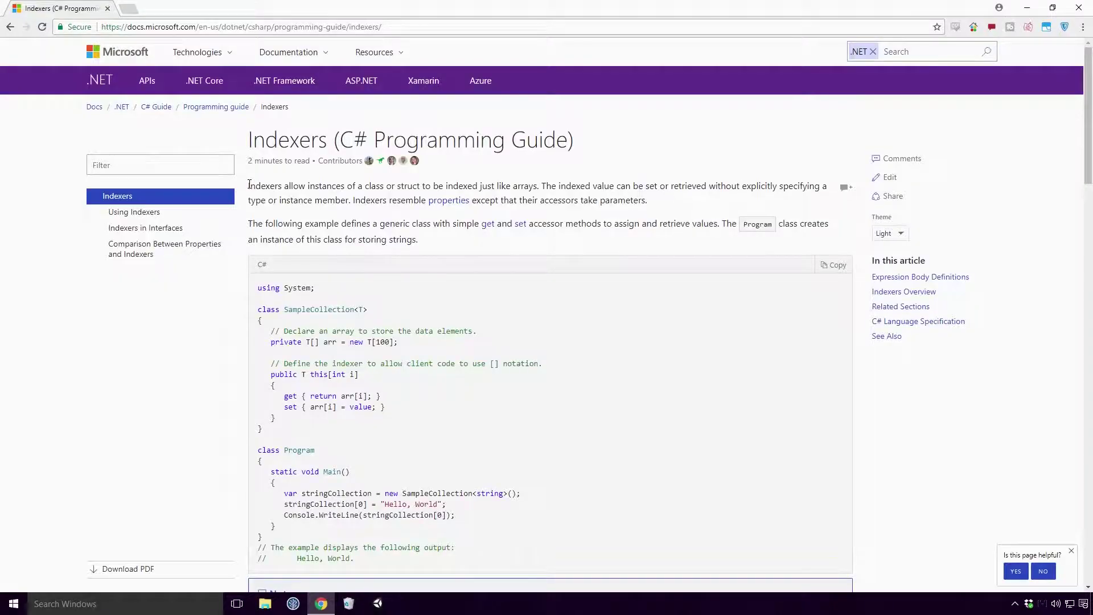
mouse_move(249, 186)
mouse_down()
mouse_move(826, 188)
mouse_move(353, 201)
mouse_up()
drag(353, 200, 646, 202)
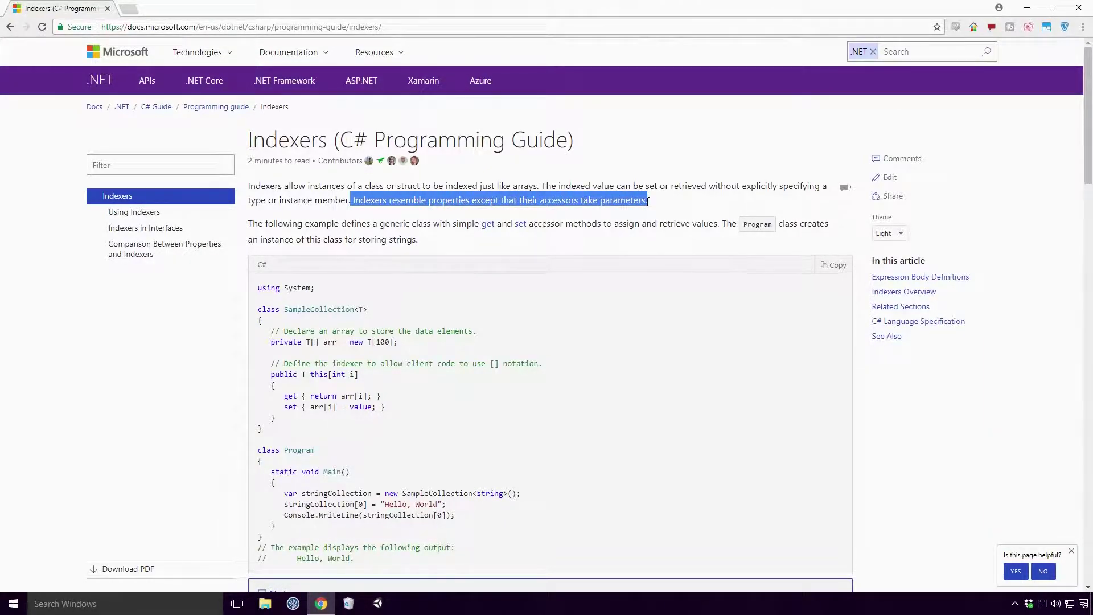
scroll(436, 309, down, 5)
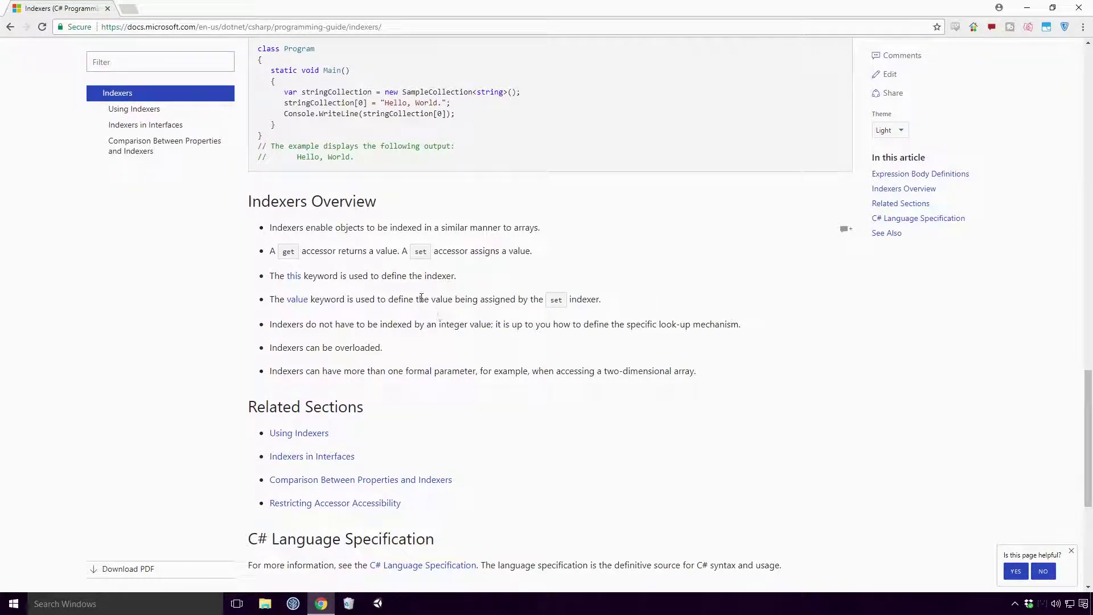
drag(270, 228, 540, 228)
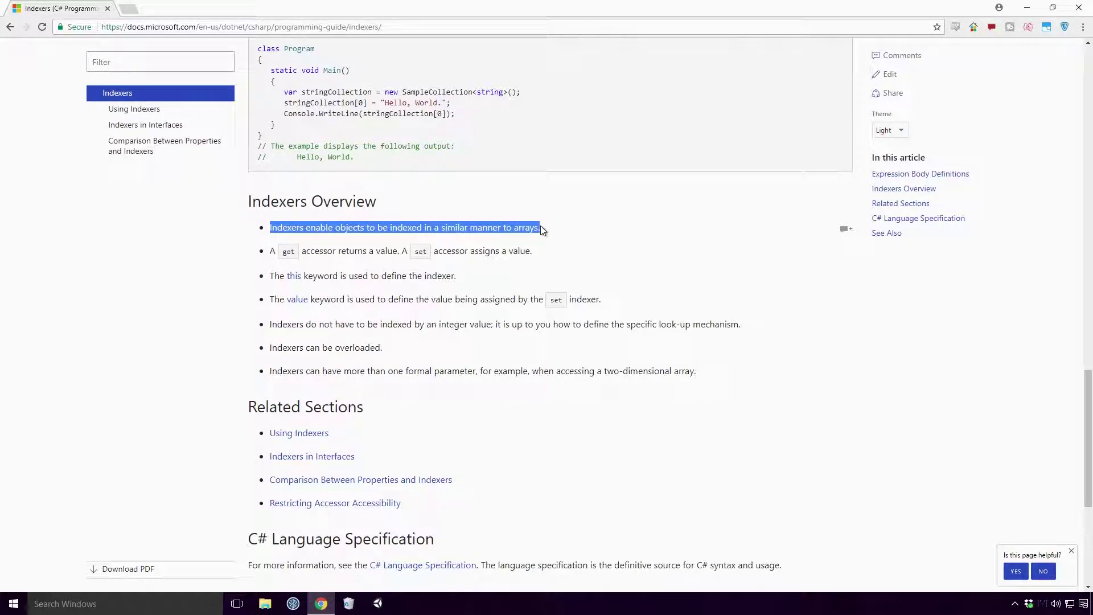
click(273, 253)
drag(271, 252, 534, 254)
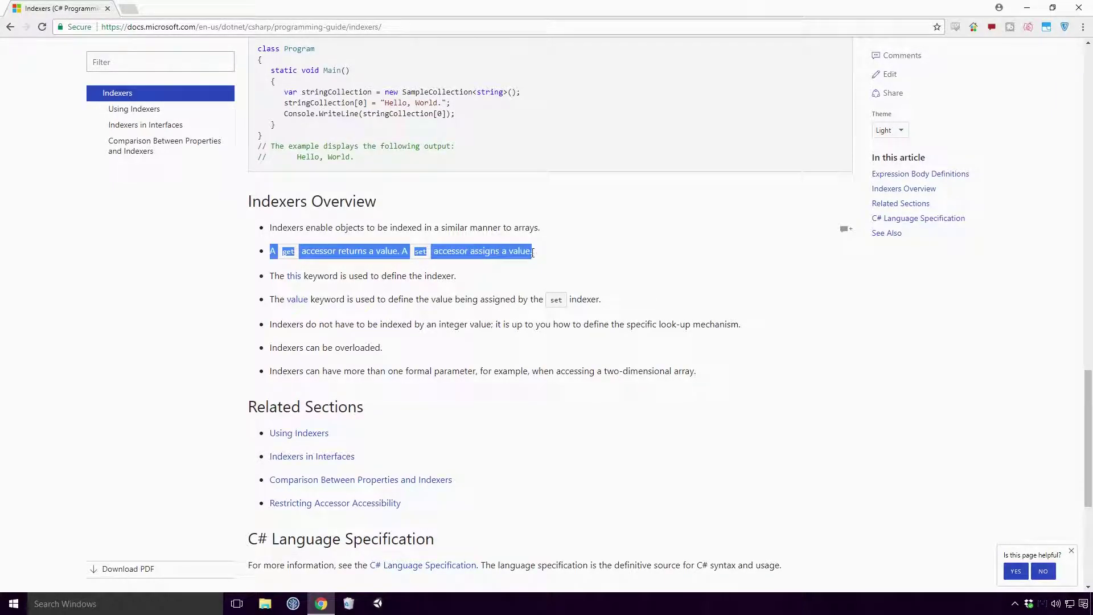
drag(270, 276, 456, 277)
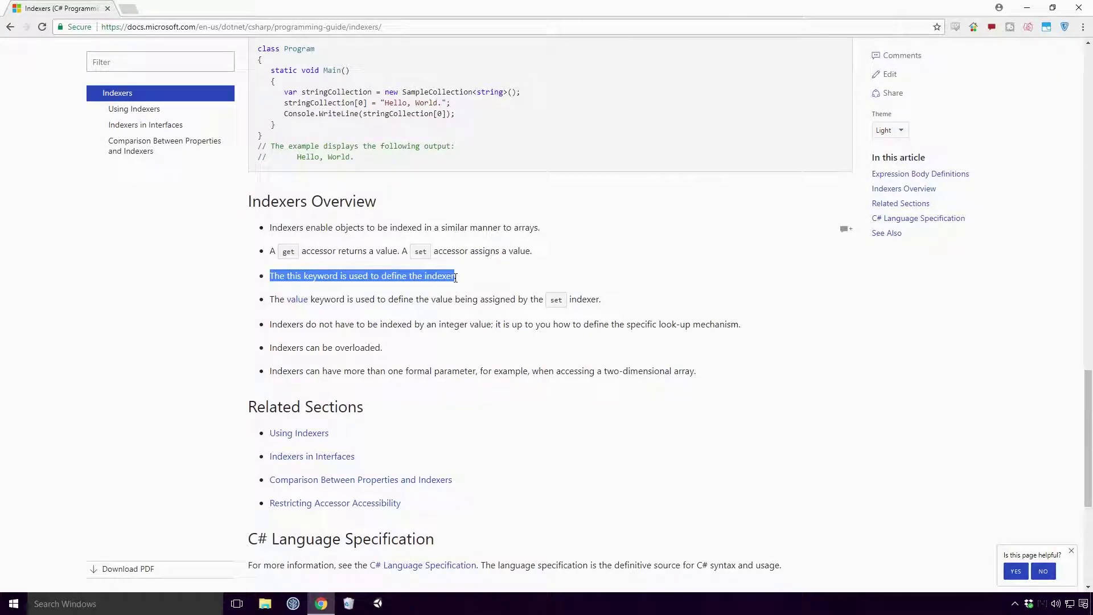
drag(270, 299, 605, 304)
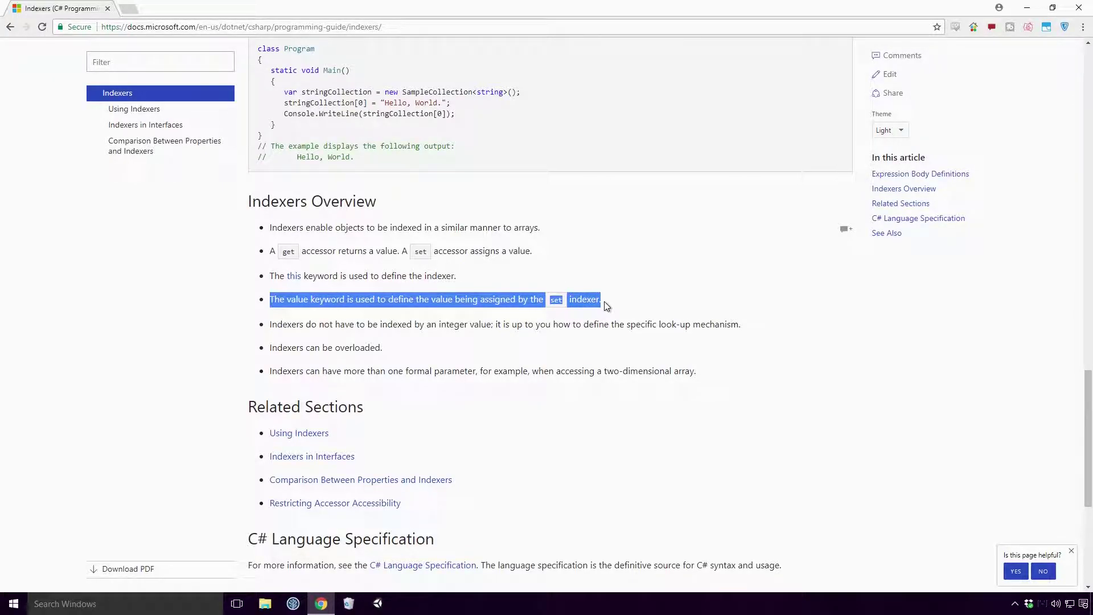
drag(270, 325, 495, 326)
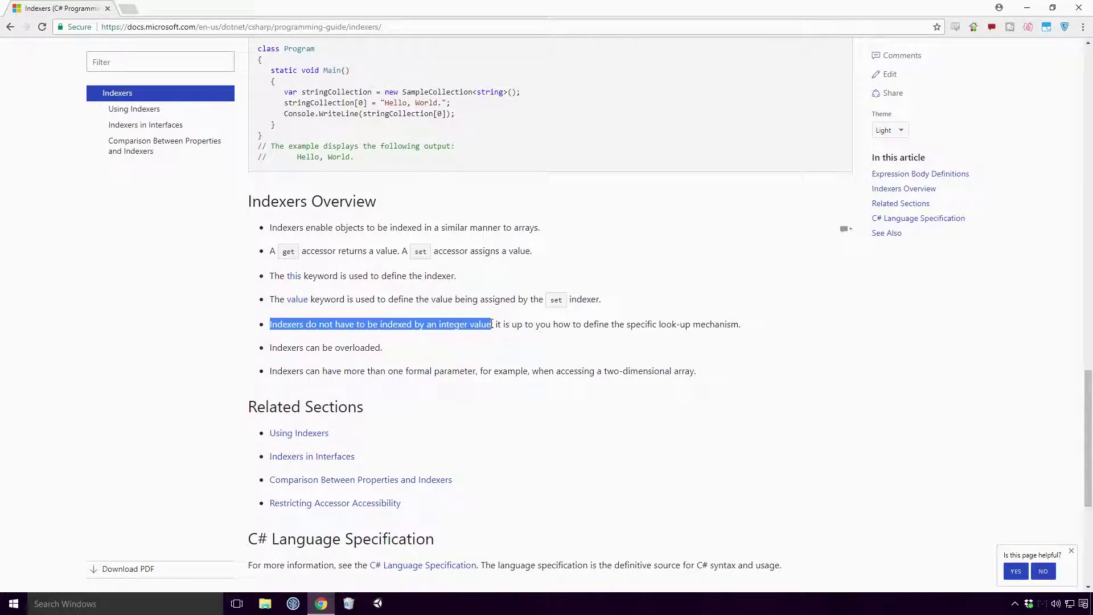
drag(493, 326, 744, 325)
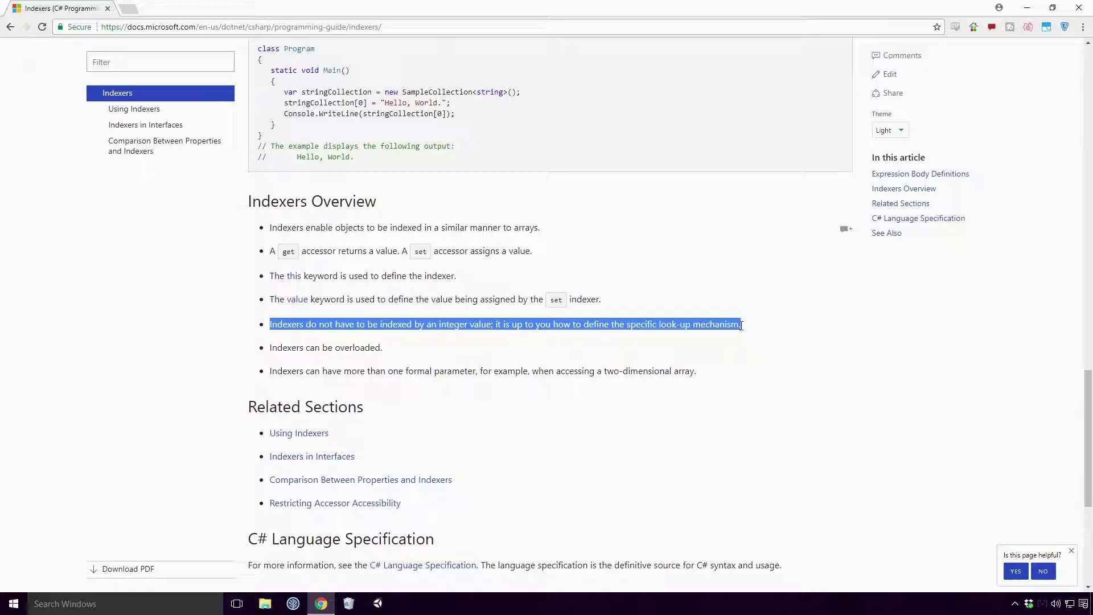
drag(271, 347, 387, 352)
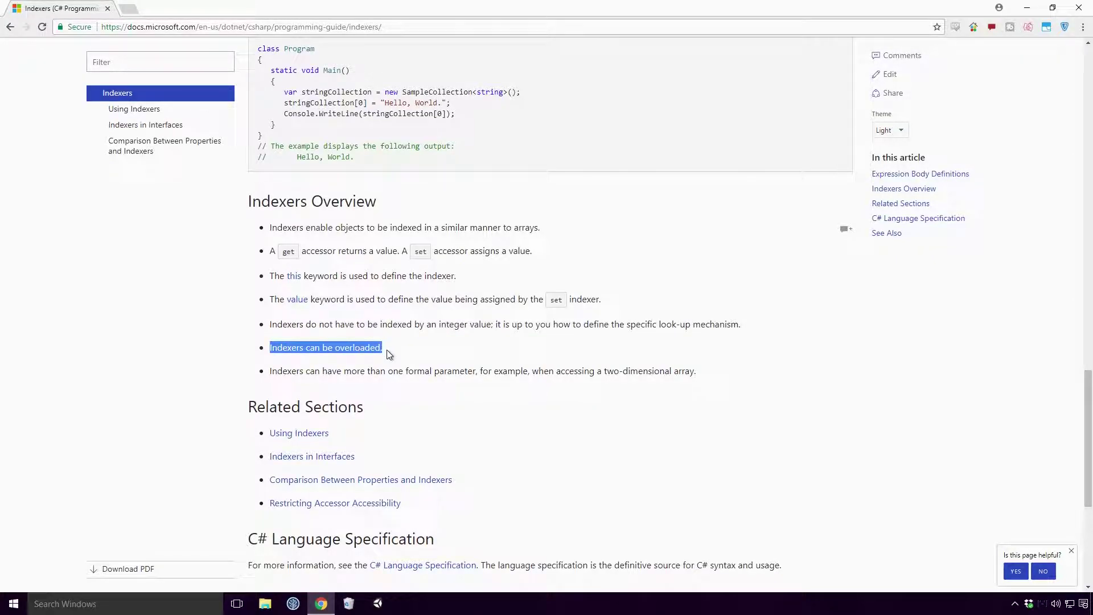
drag(270, 371, 698, 376)
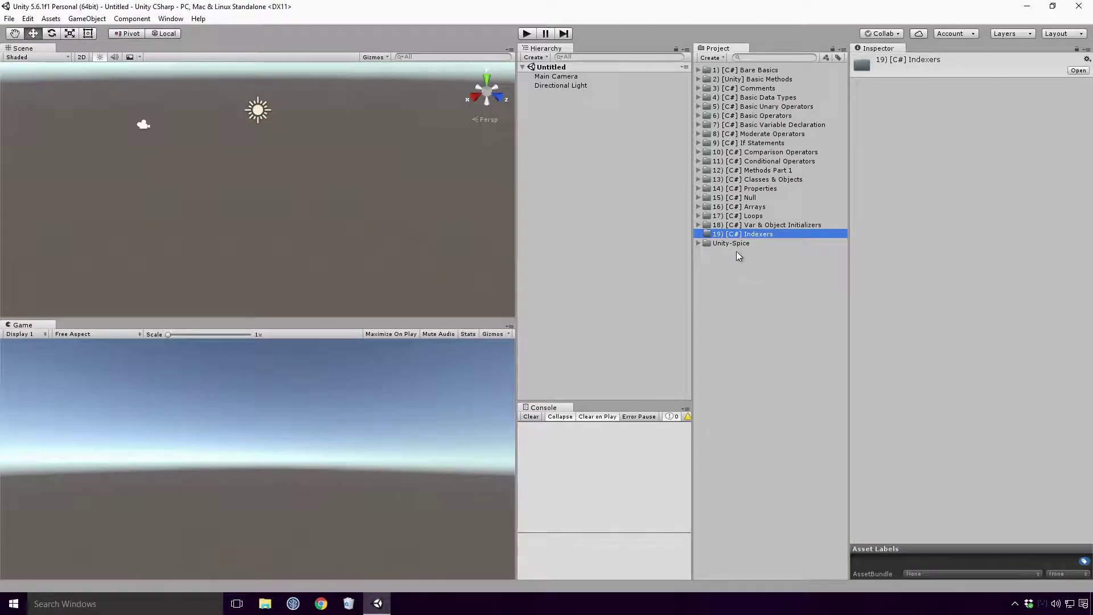
Step: Create a C# script named Tutorial19 in the '19) [C#] Indexers' folder
right_click(748, 234)
mouse_move(775, 240)
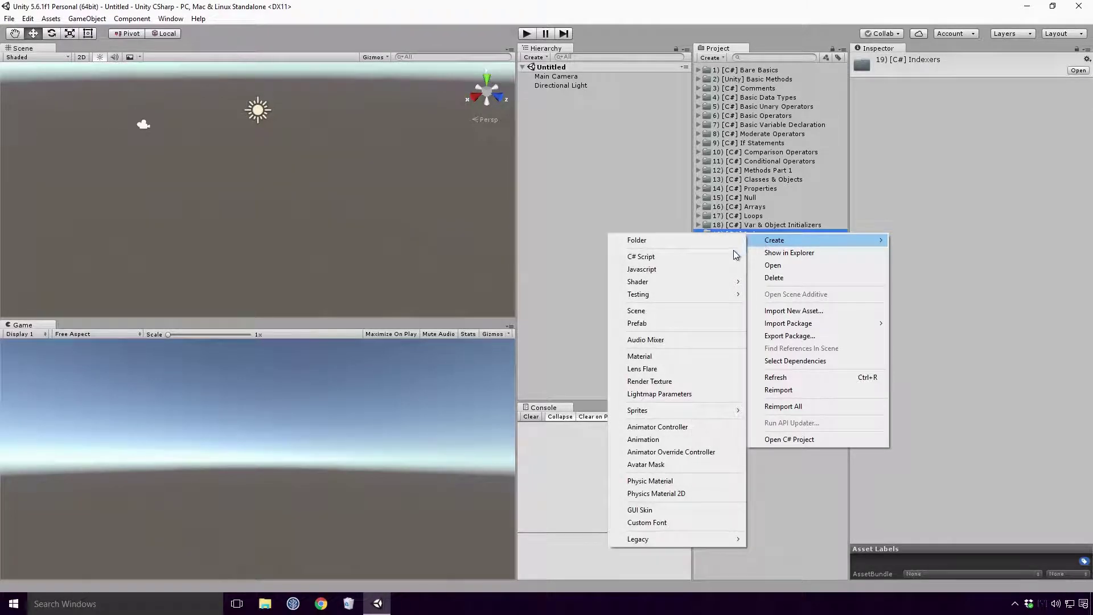
click(642, 256)
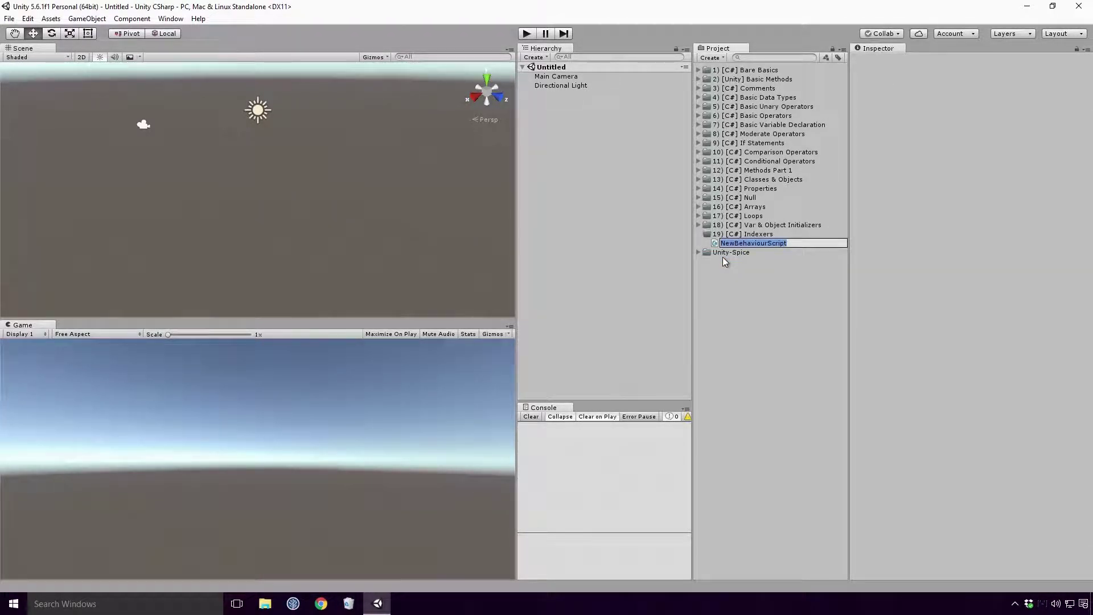
text(Tutorial)
text(19)
key(Return)
click(723, 256)
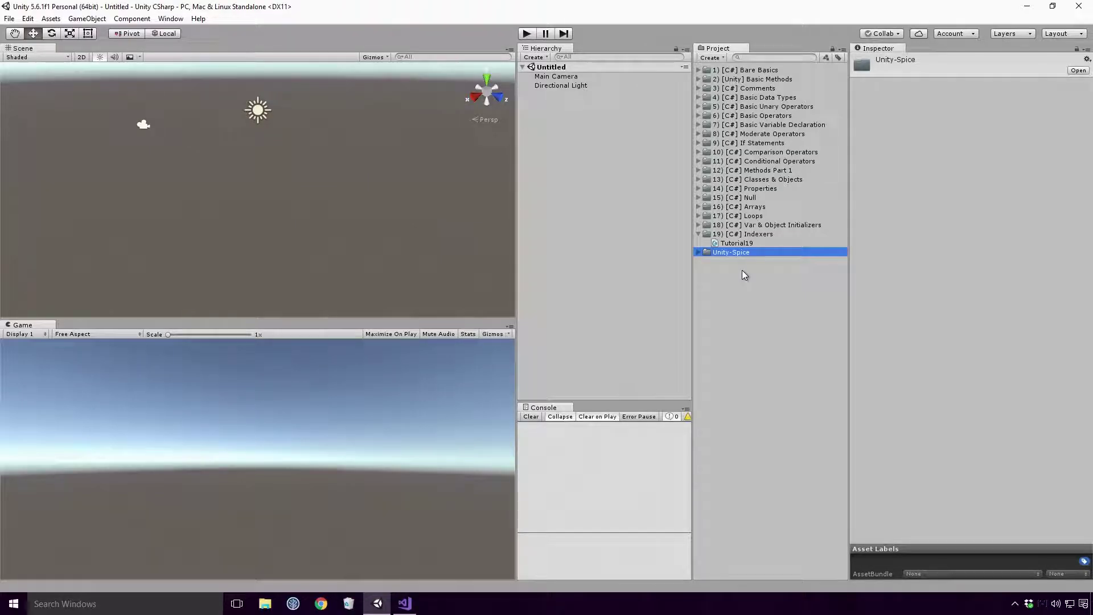
Step: Declare public class BasicClass19 below Tutorial19 and begin a public string member inside it
key(alt+Tab)
key(Return)
text(publ)
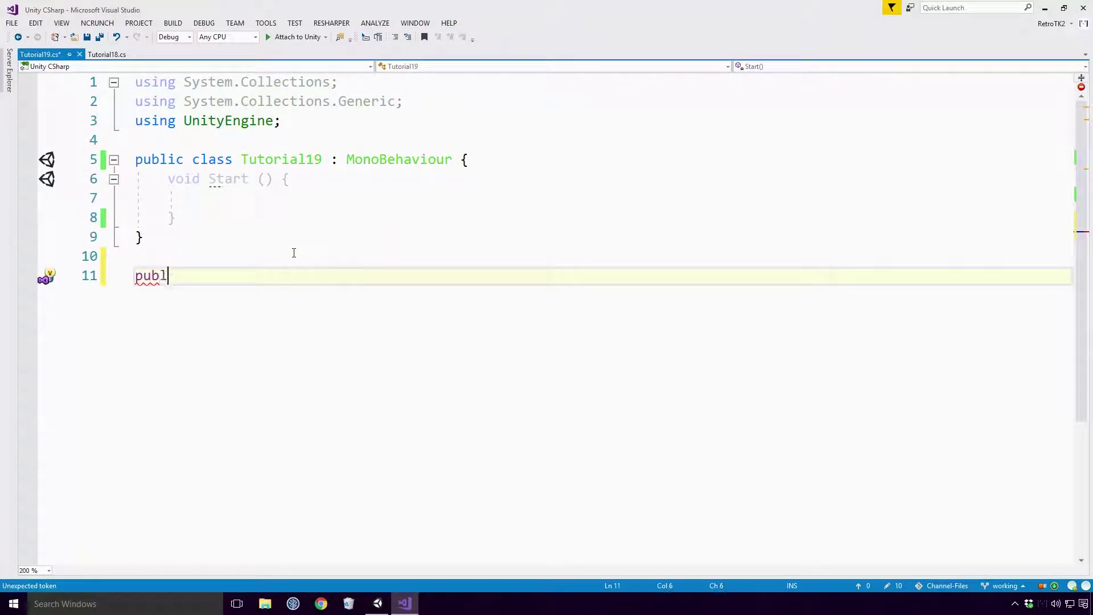
text(ic class BasicC)
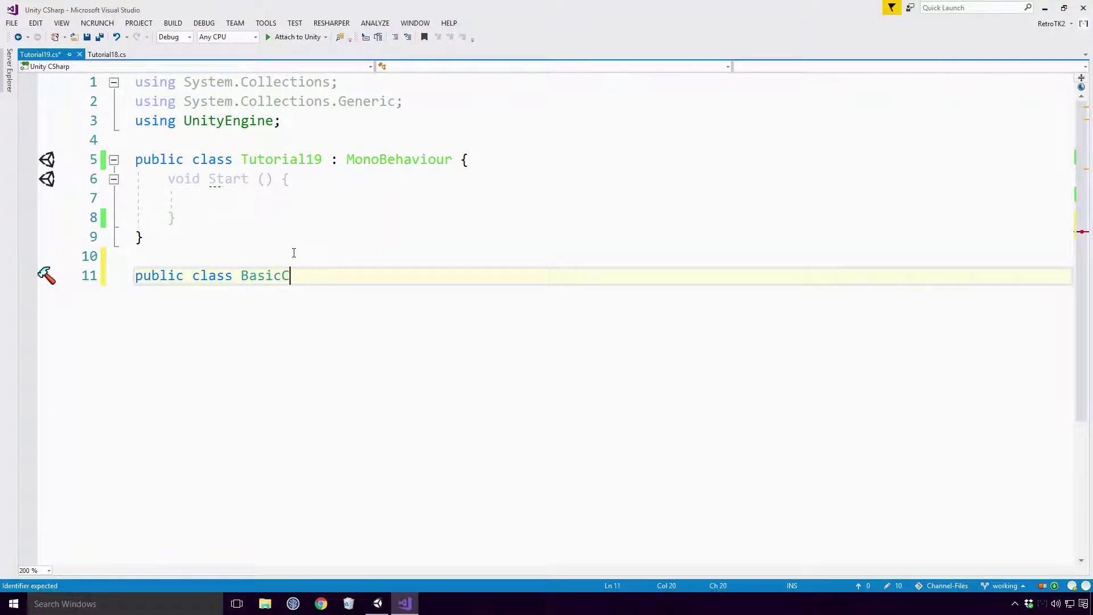
text(lass {)
key(Return)
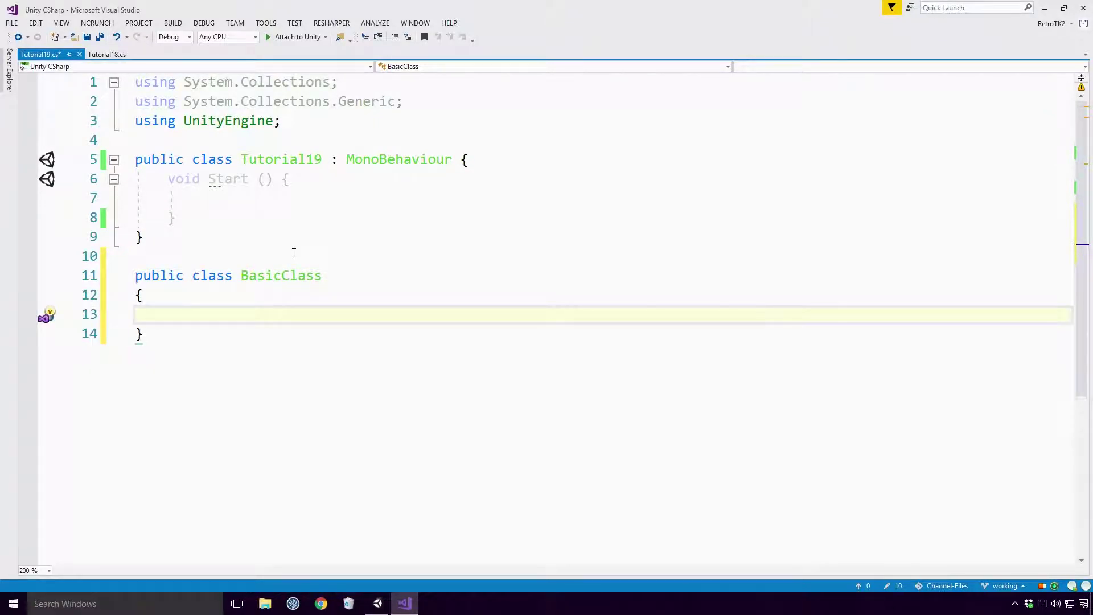
click(322, 275)
text(19)
key(Down)
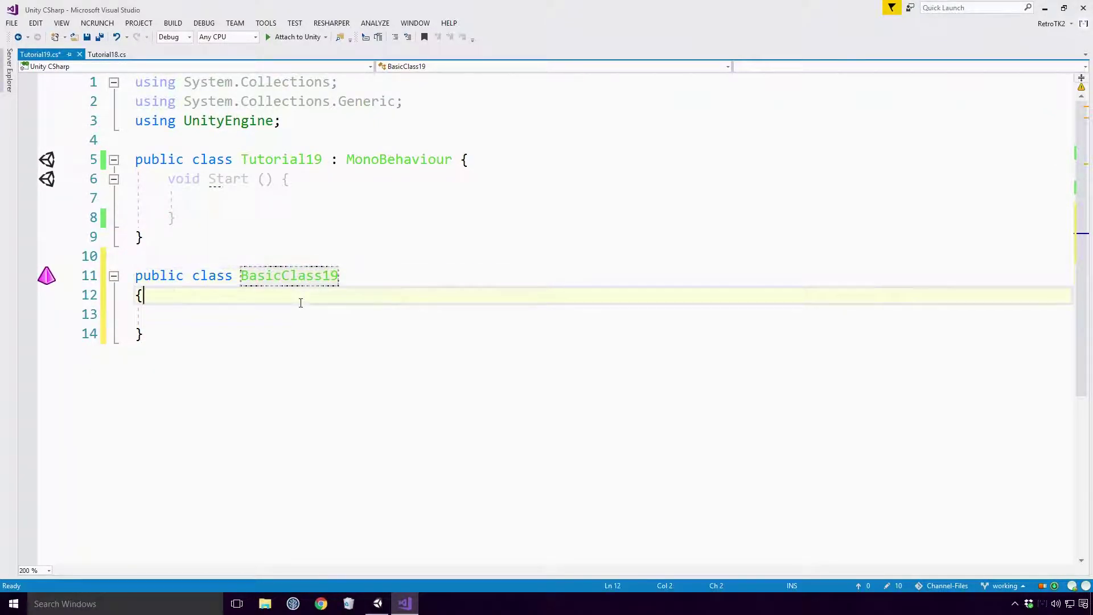
key(Down)
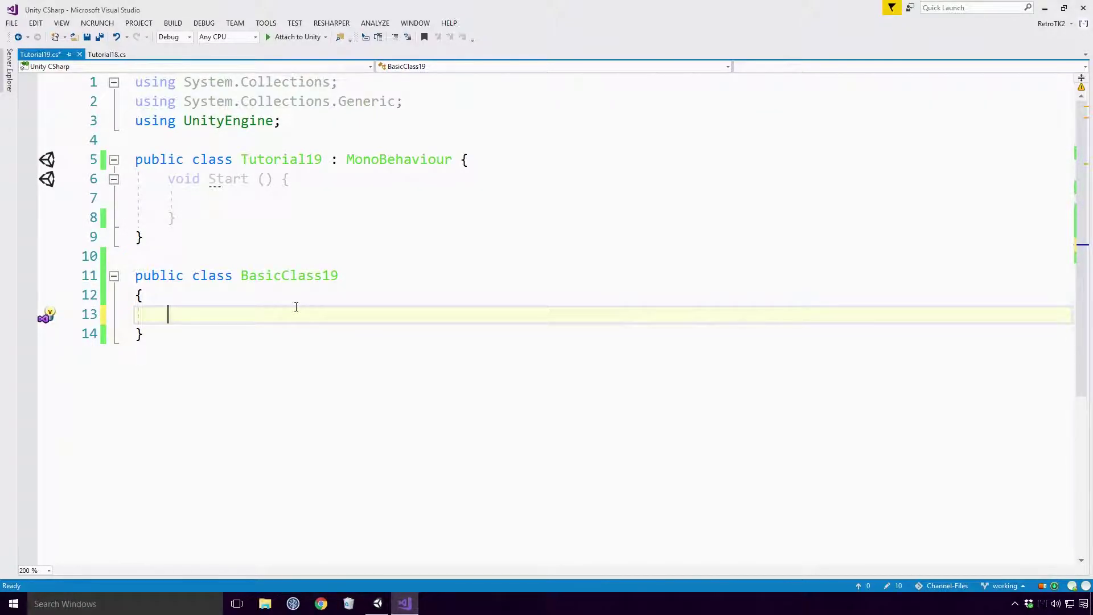
text(public )
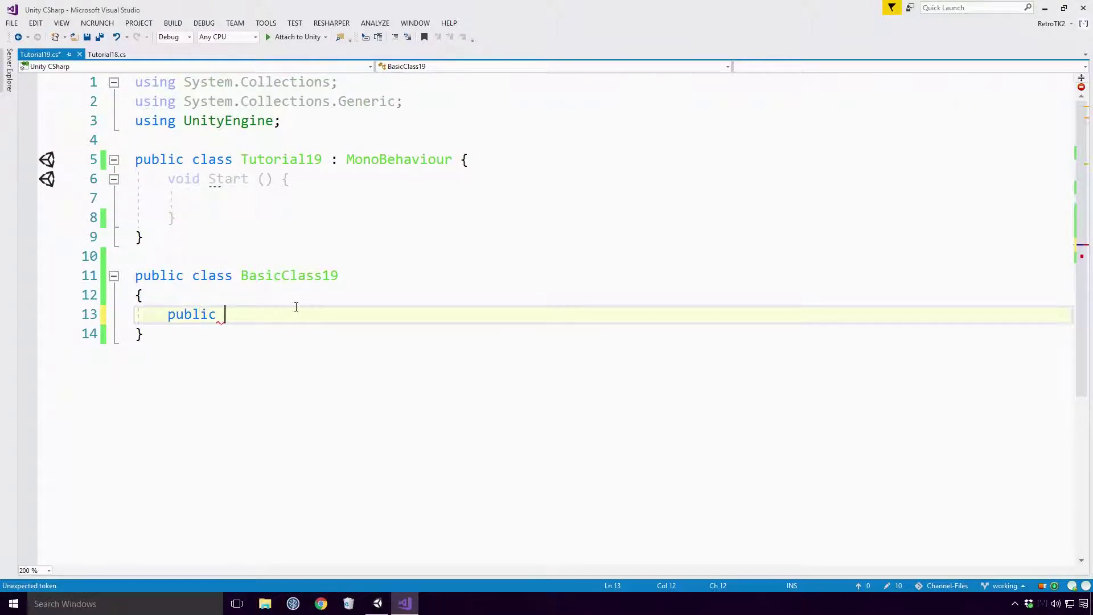
text(string )
text(this)
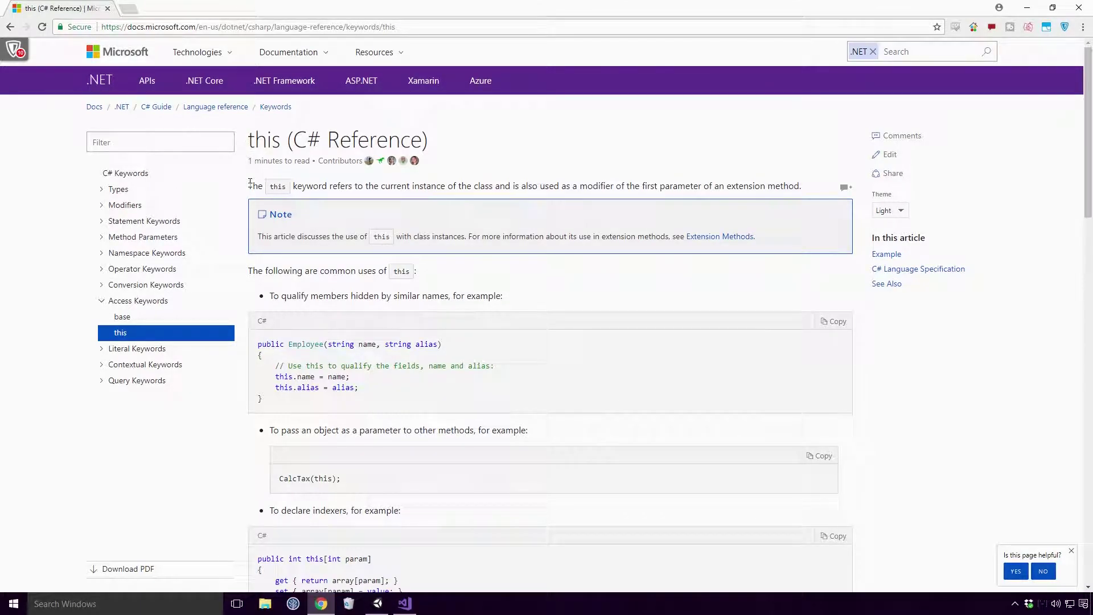
Step: Highlight the definition on the 'this (C# Reference)' page, then return to Visual Studio
drag(250, 183, 794, 185)
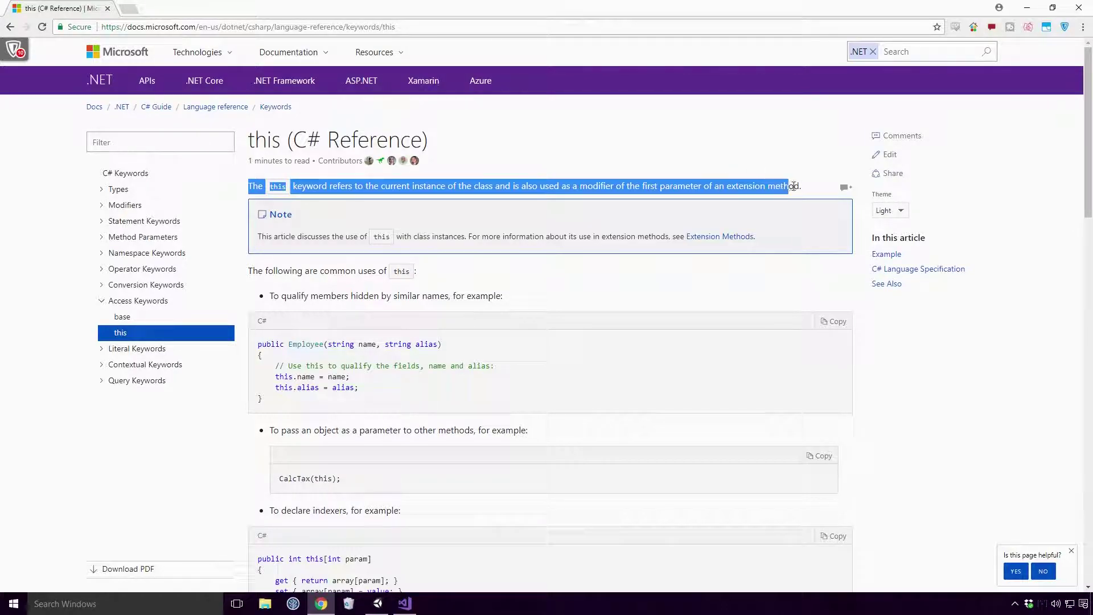
key(alt+Tab)
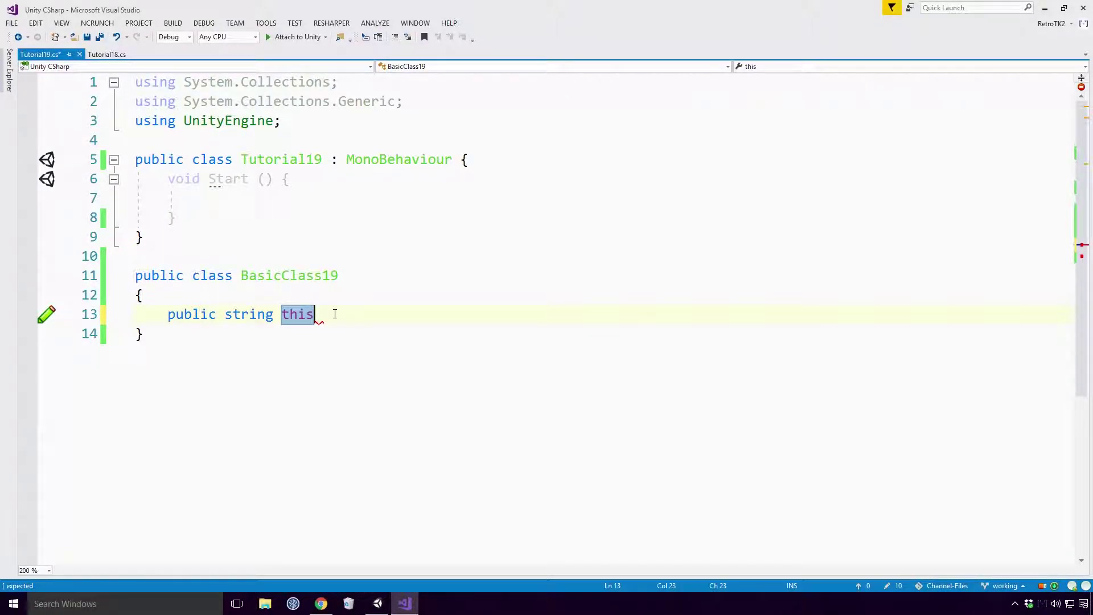
text([)
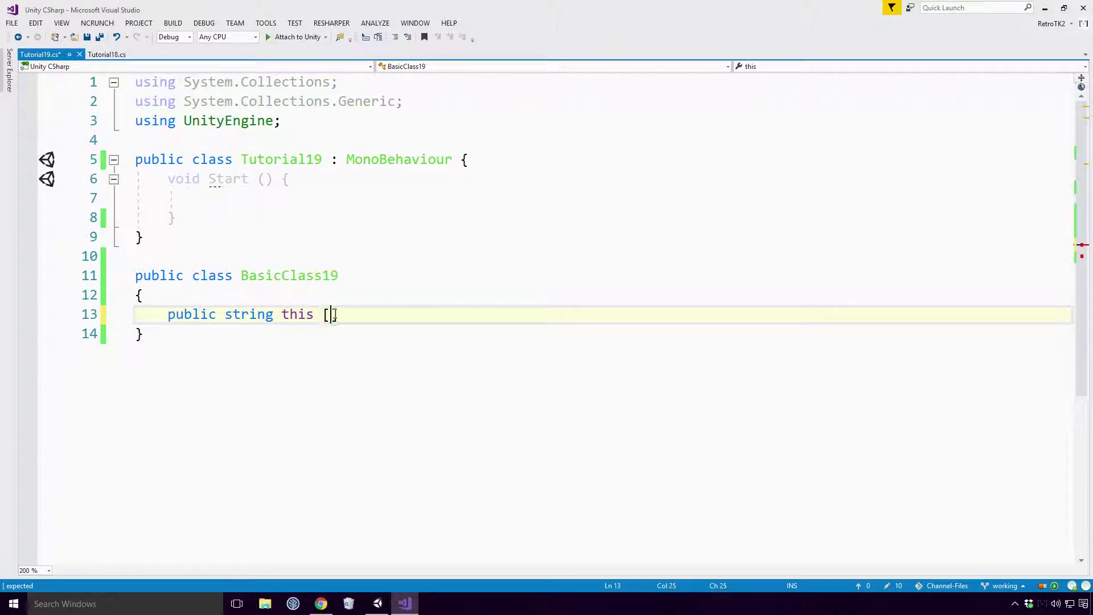
text(int)
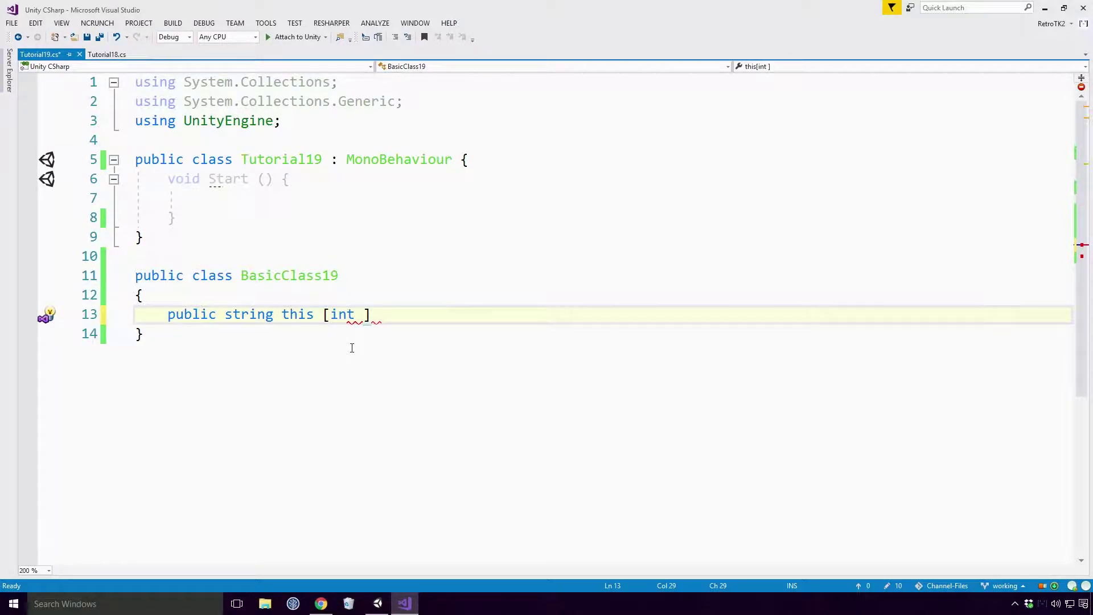
text(i)
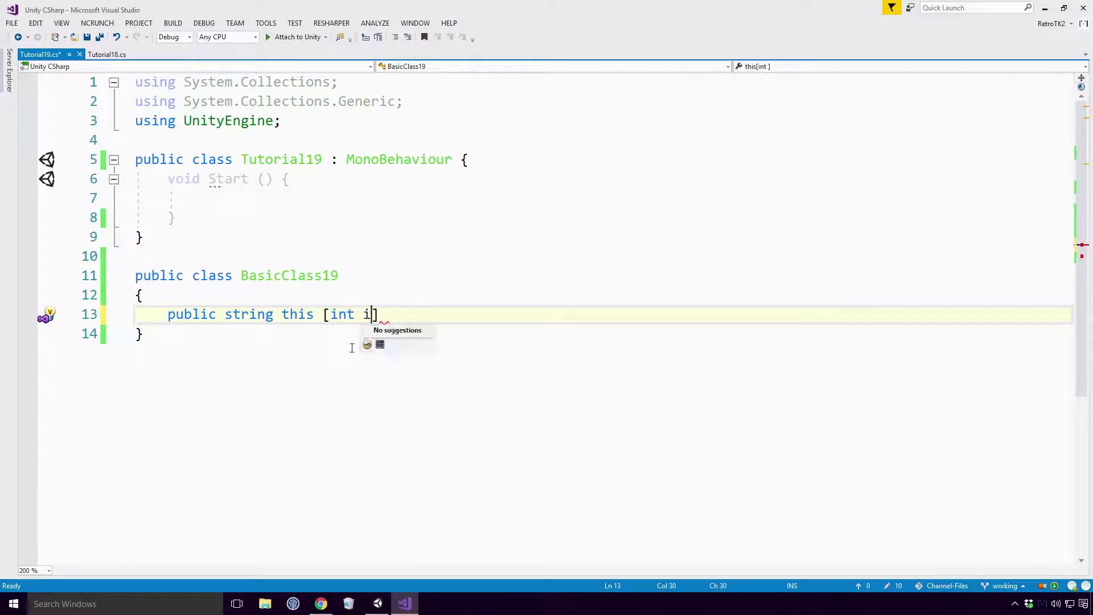
text(])
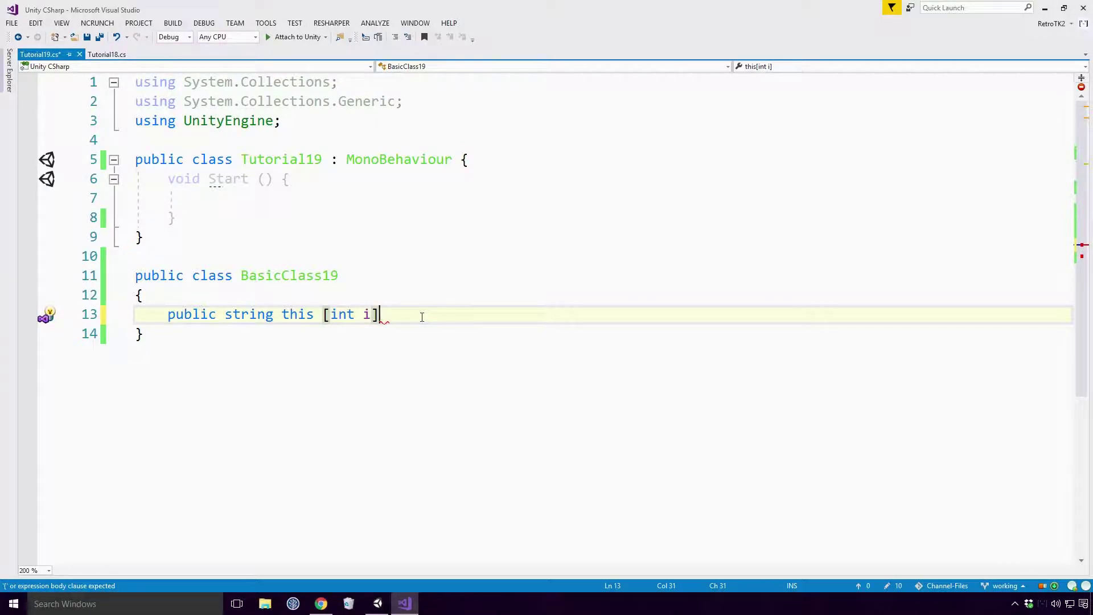
Step: Write the public string this[int i] indexer, with get returning "" and an empty set
key(Return)
text({         get { })
key(Return)
text(ret)
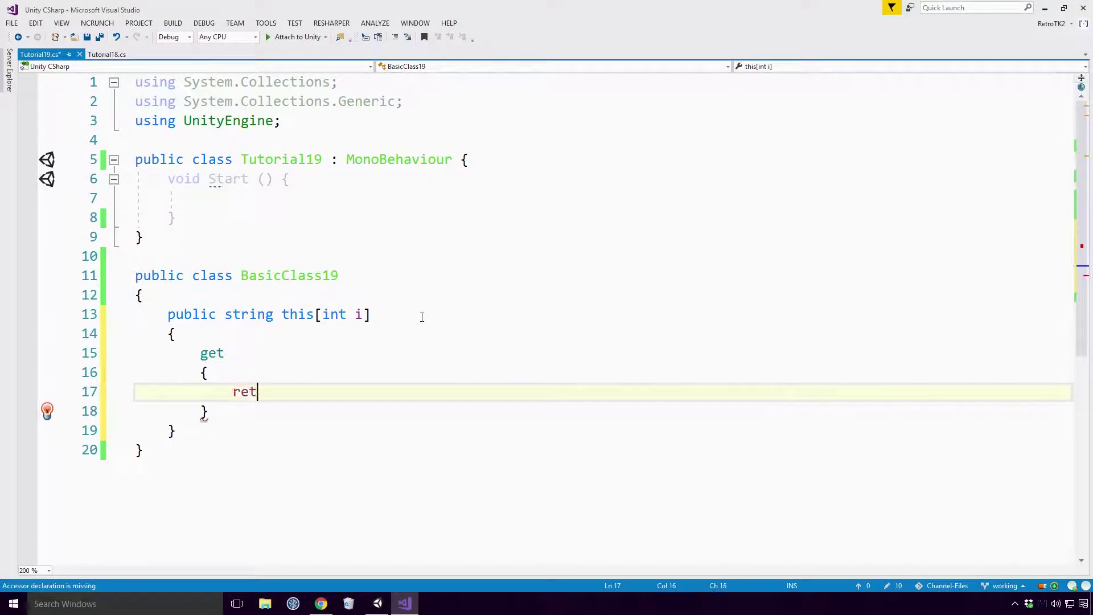
text(urn "";)
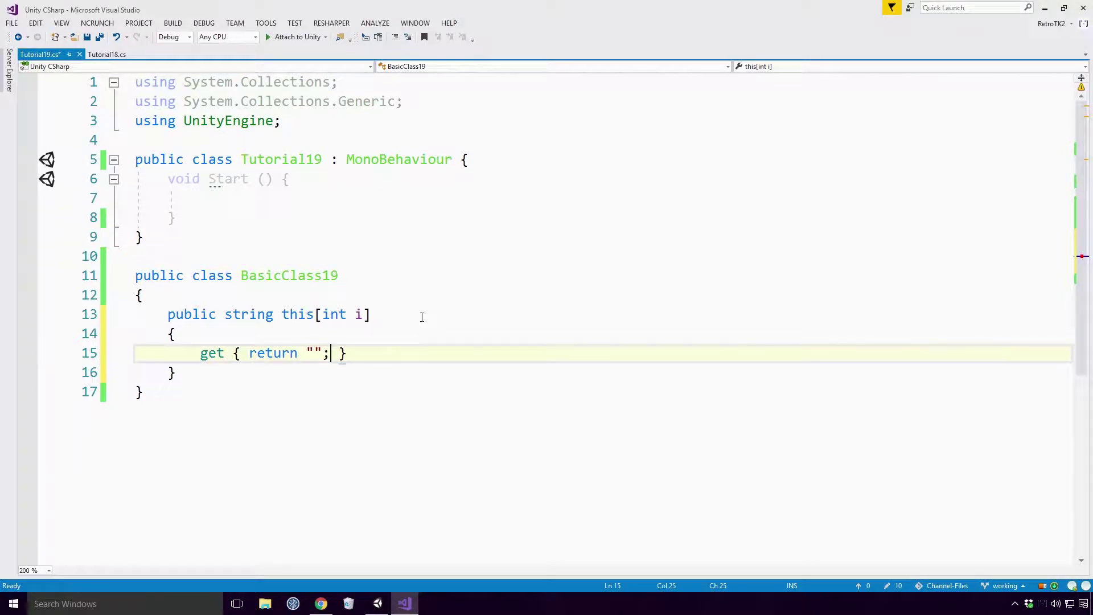
key(End)
key(Return)
text(set {)
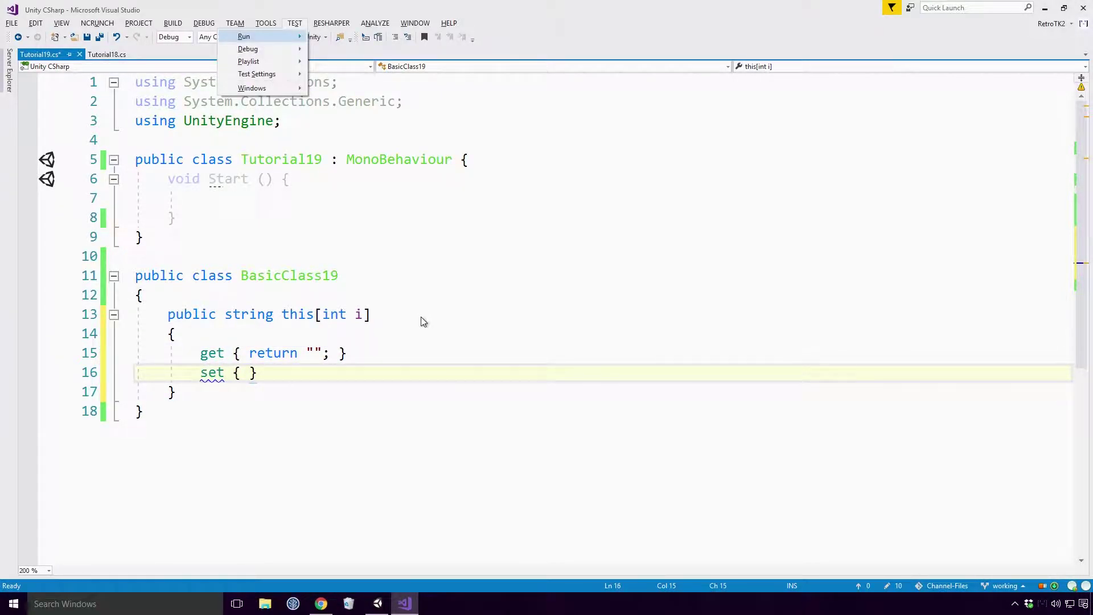
click(421, 316)
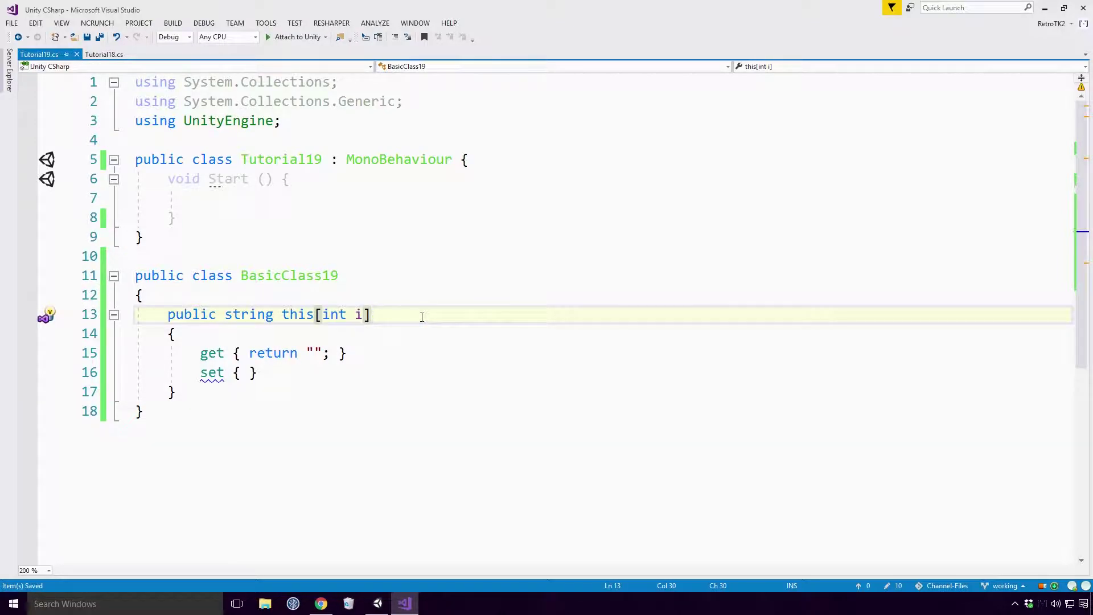
Step: Declare private string[] _strings = new string[100]; above the indexer
key(Home)
key(Return)
key(Return)
key(Up)
key(Up)
text(priva)
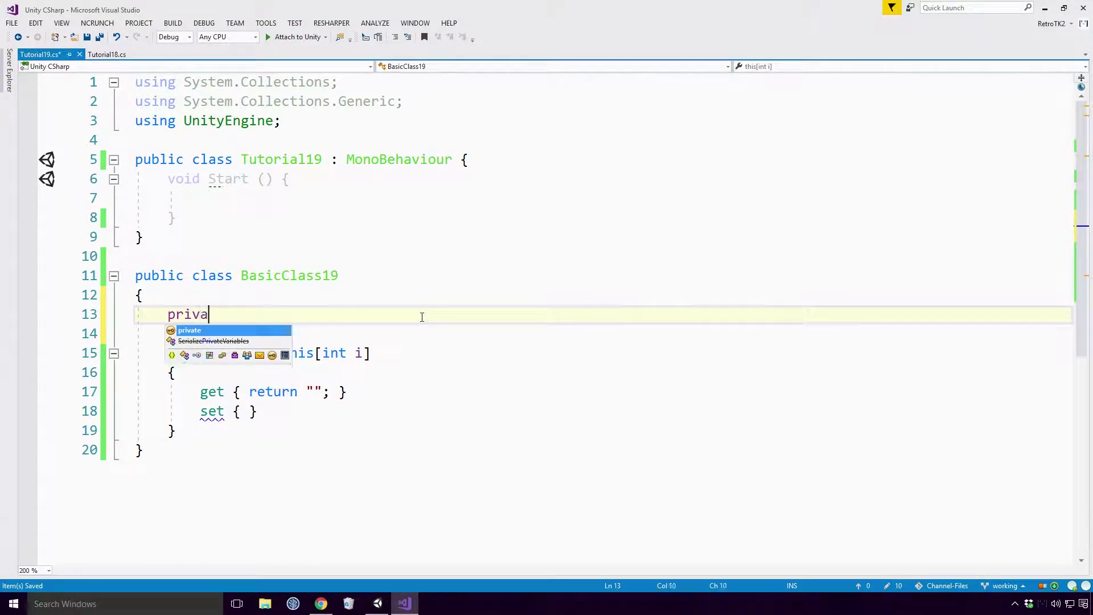
key(Tab)
text(strin)
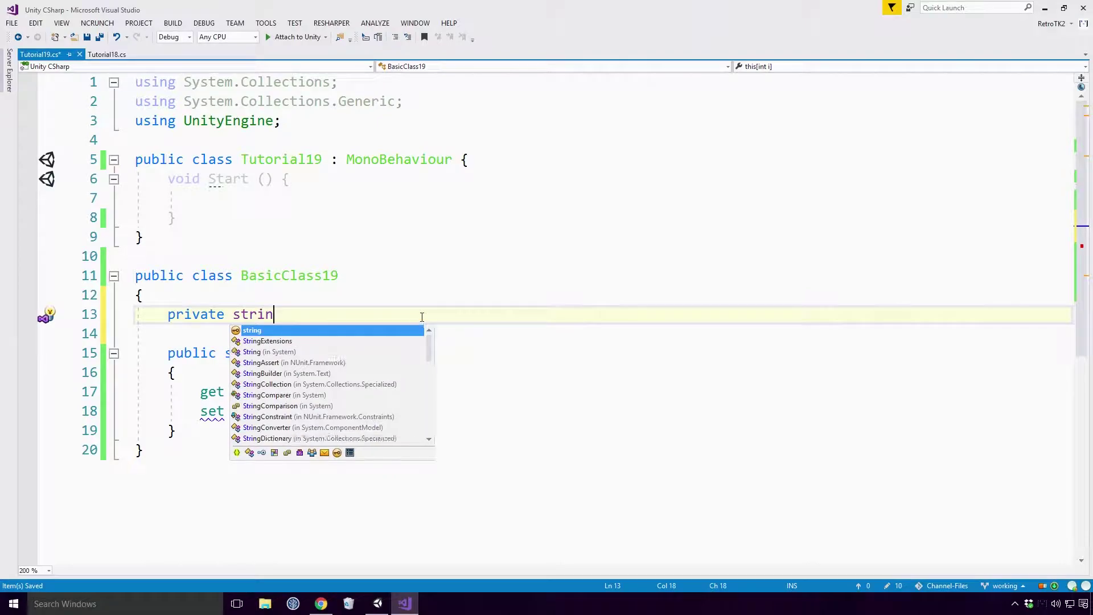
text(g[])
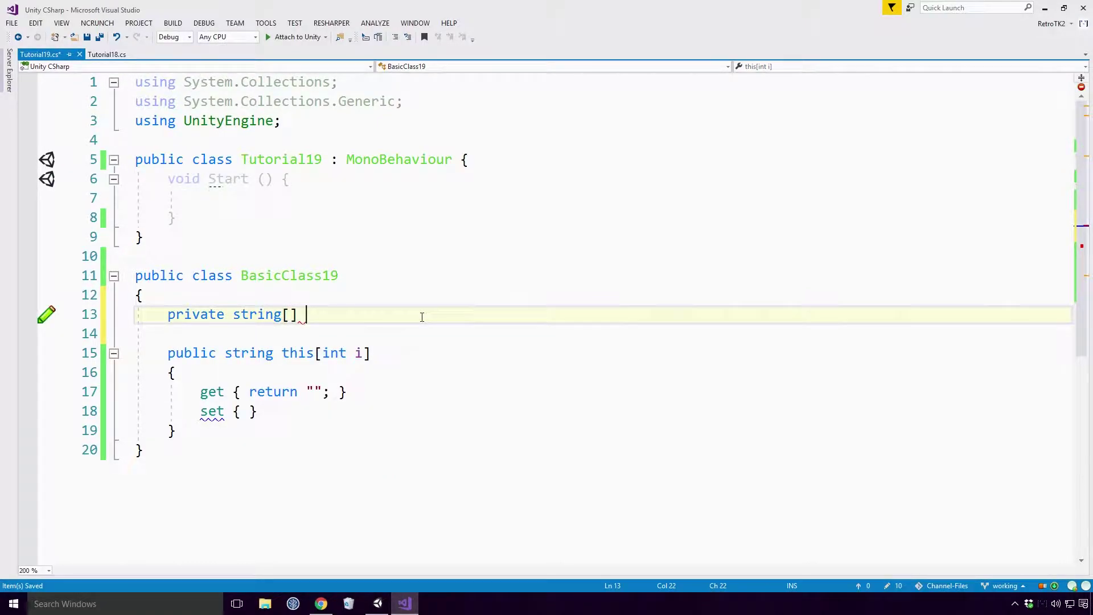
text( _stri)
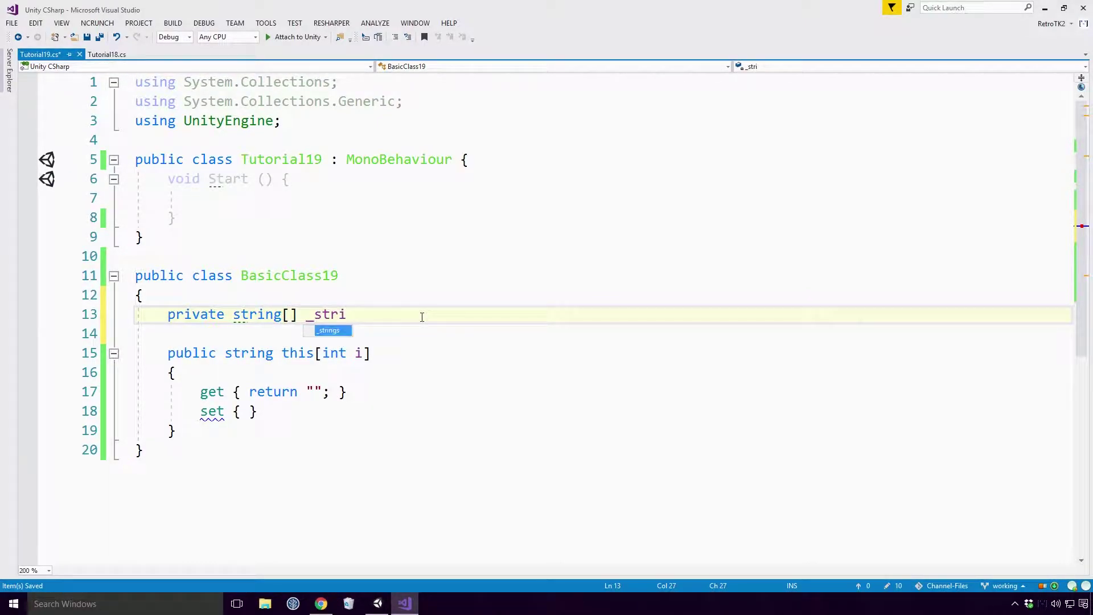
text(ngs = new)
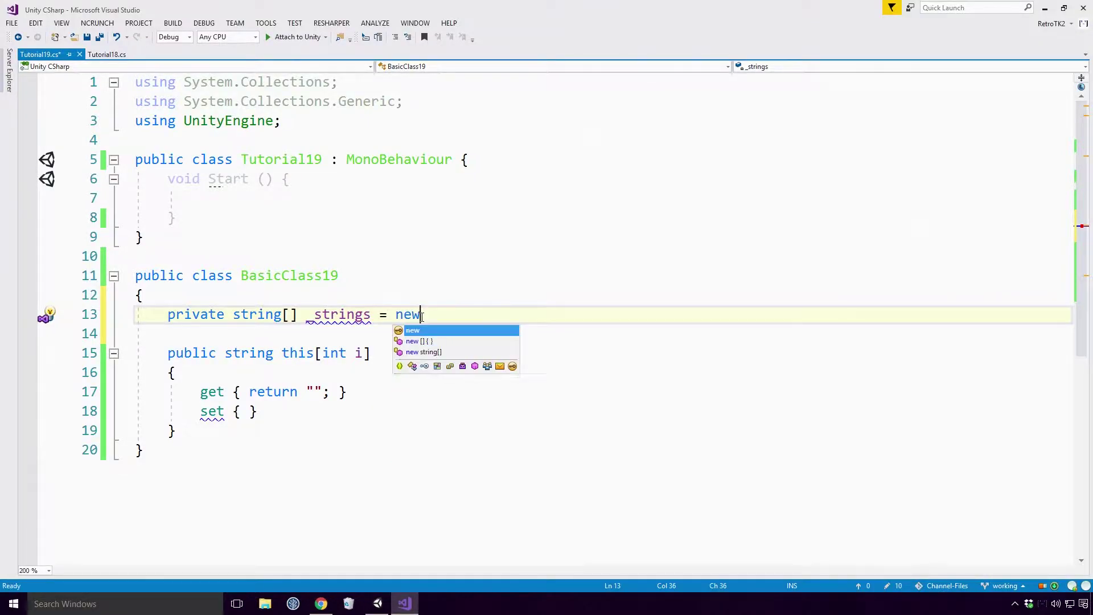
key(Tab)
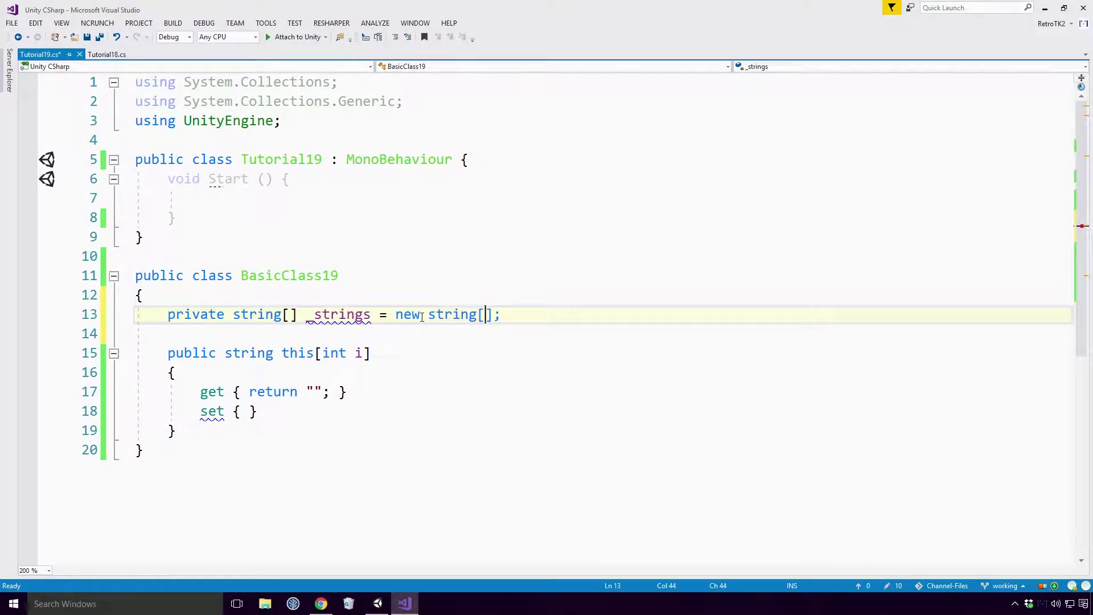
text(100)
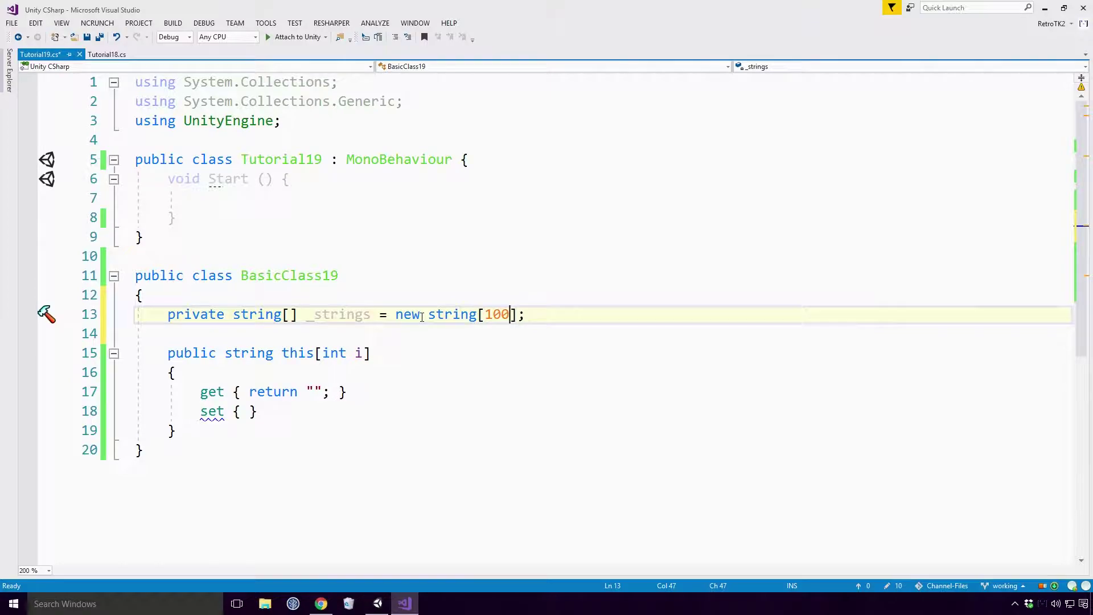
Step: Make the indexer get return _strings[i] and set assign _strings[i] = value
click(316, 392)
double_click(315, 392)
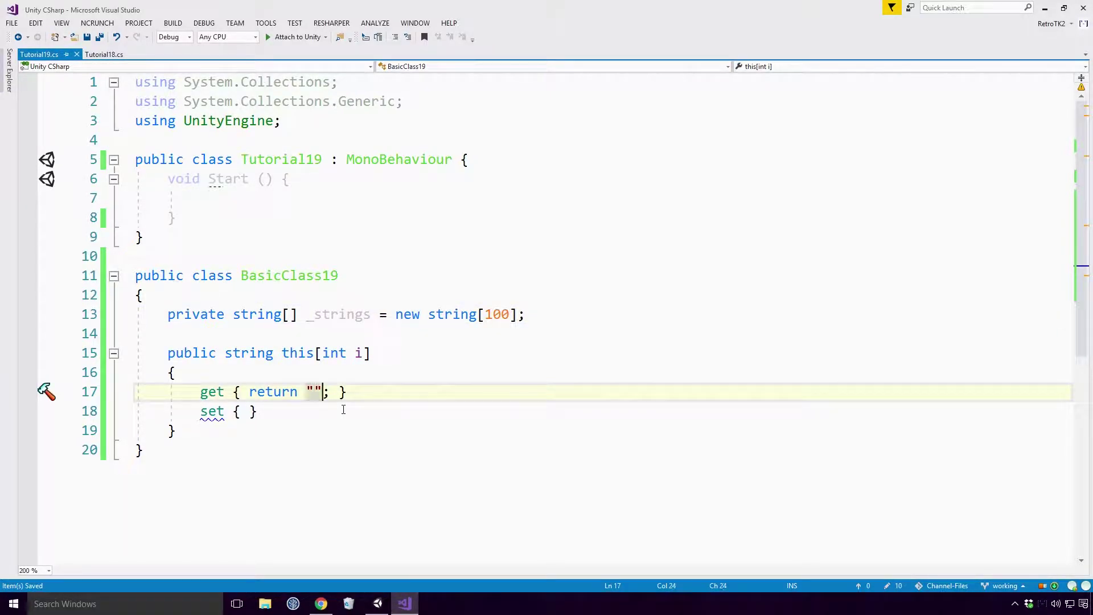
text(_str)
key(Tab)
text([i)
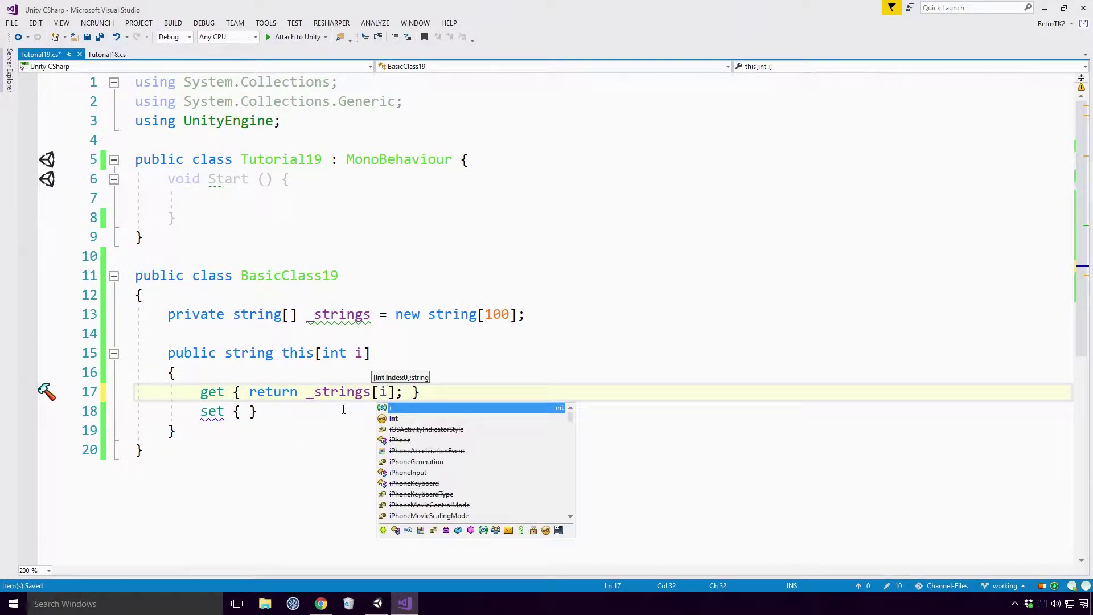
click(343, 411)
text(_st)
key(Tab)
text([i)
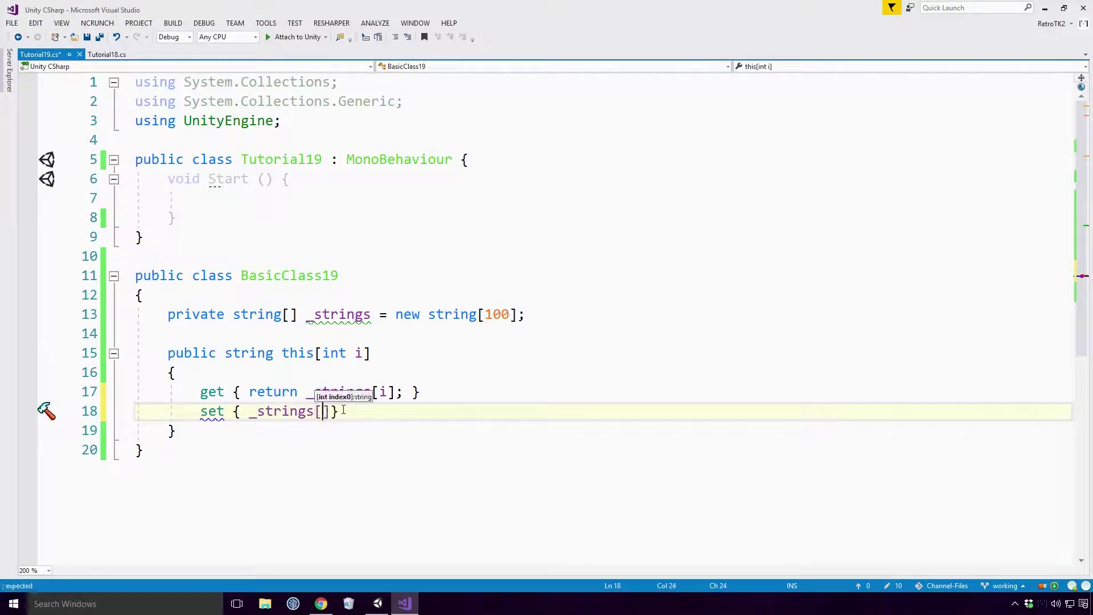
text(]=val)
key(Tab)
text(;)
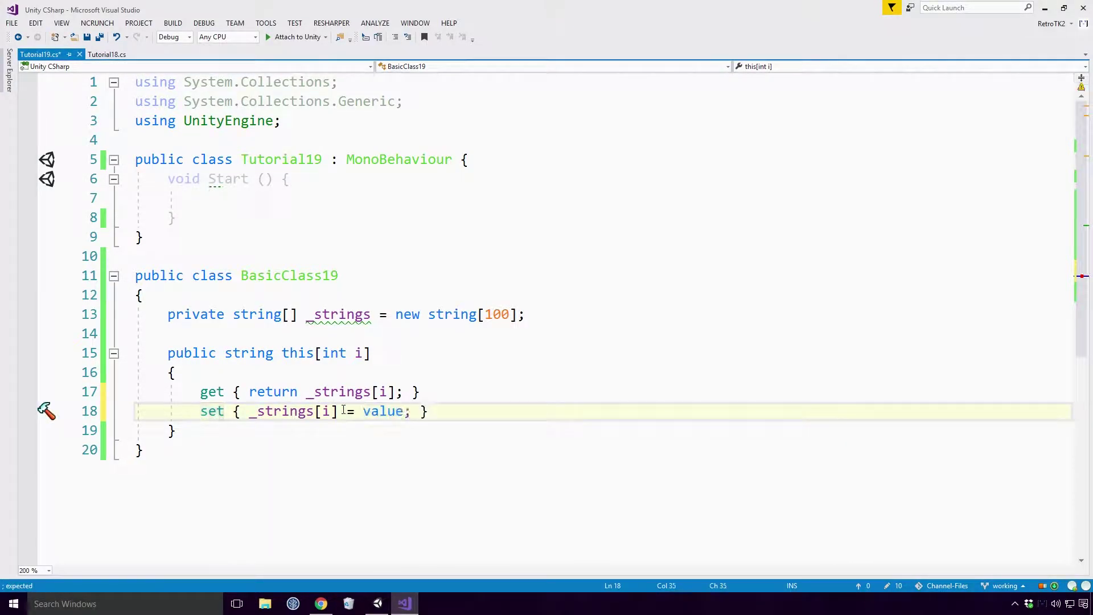
Step: In Start, create a BasicClass19 bc, store "myString" at index 3 and log it
click(291, 199)
text(var bc = )
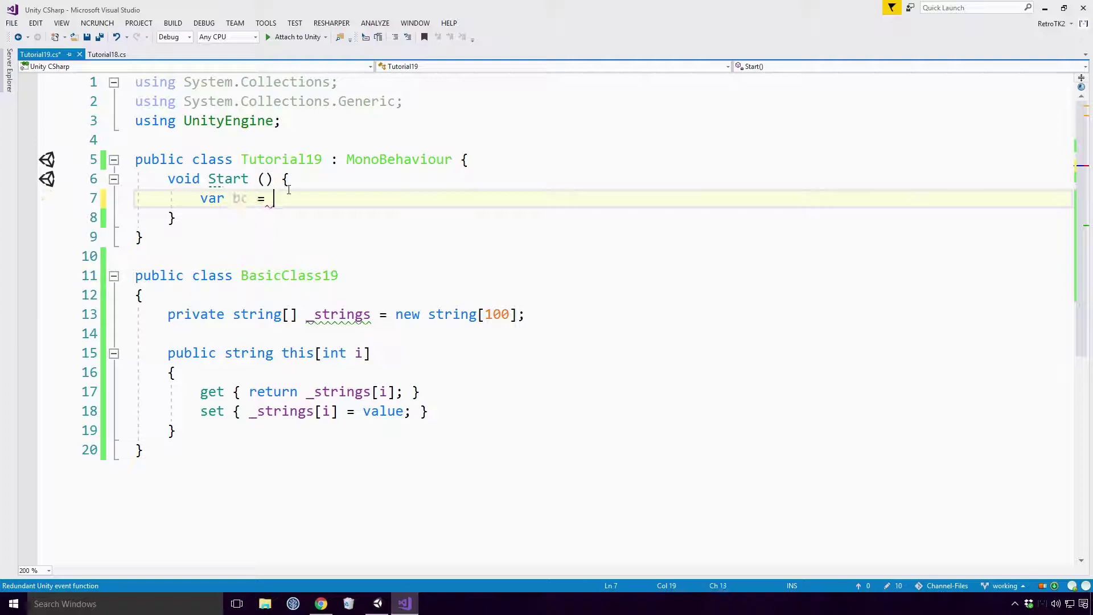
text(new bac)
key(Down)
key(Down)
key(Down)
key(Tab)
text(();)
key(Return)
text(bc)
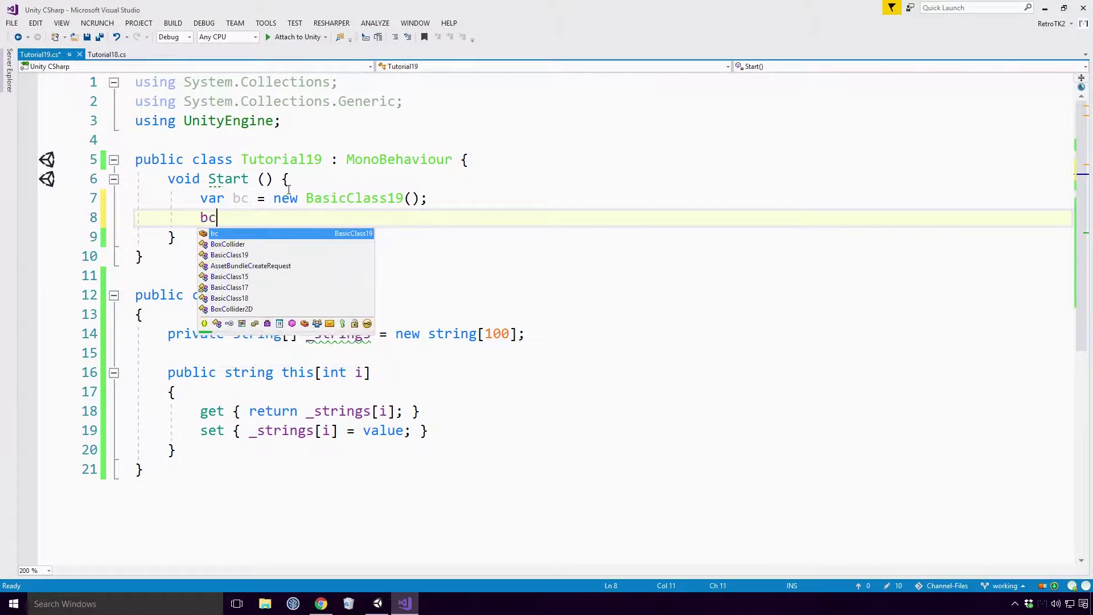
text(.)
key(BackSpace)
text([3)
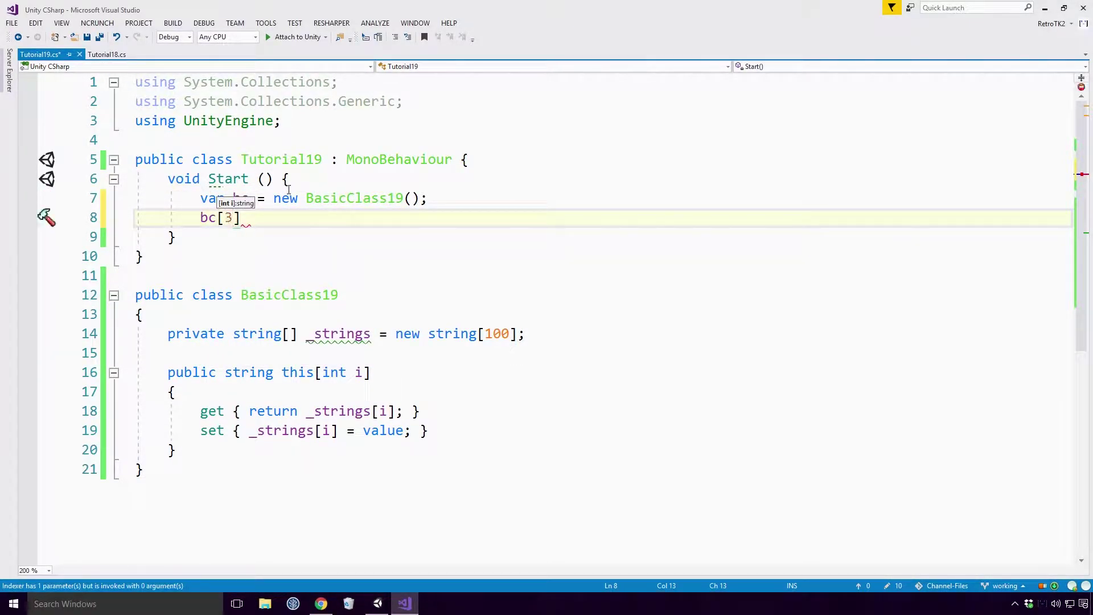
text(] = "my)
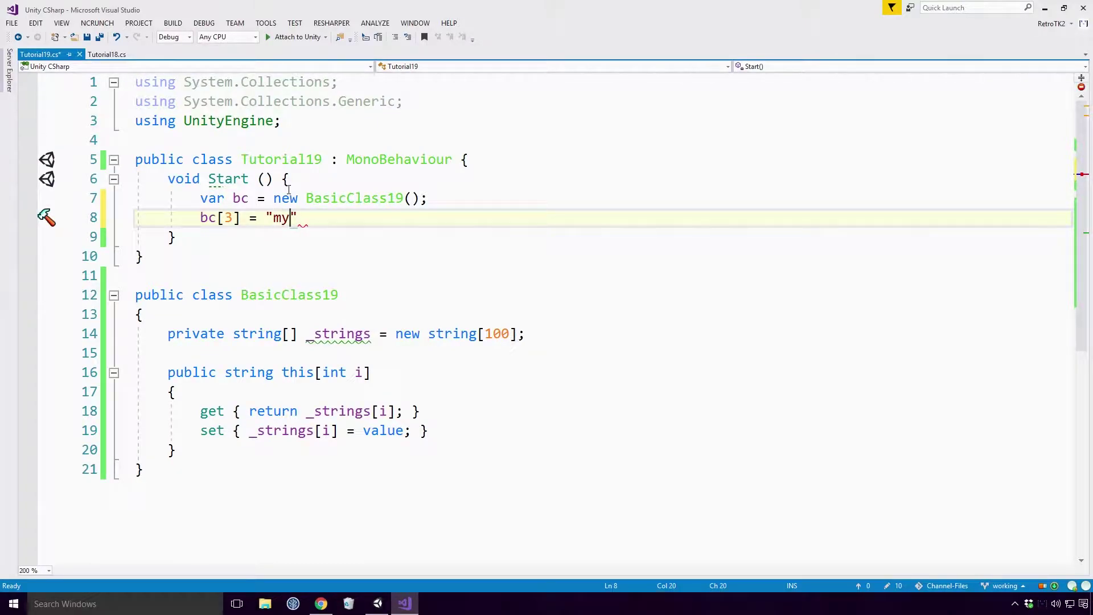
text(String";)
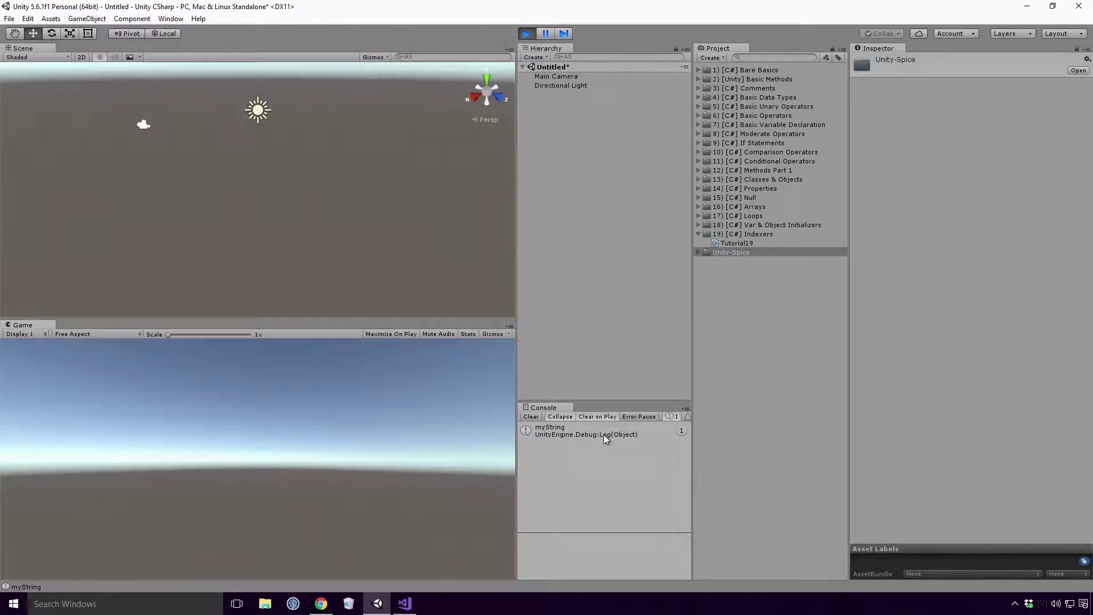
Step: Inspect the myString log entry, then the IndexOutOfRangeException from storing "errorString" at index 100
click(603, 435)
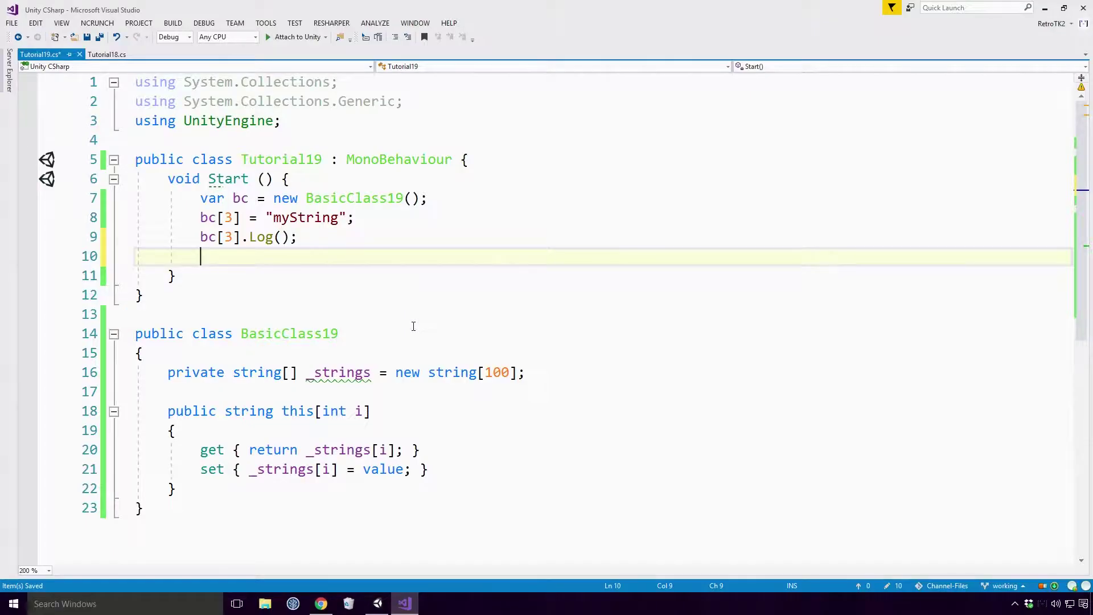
text(bc[100] = "err)
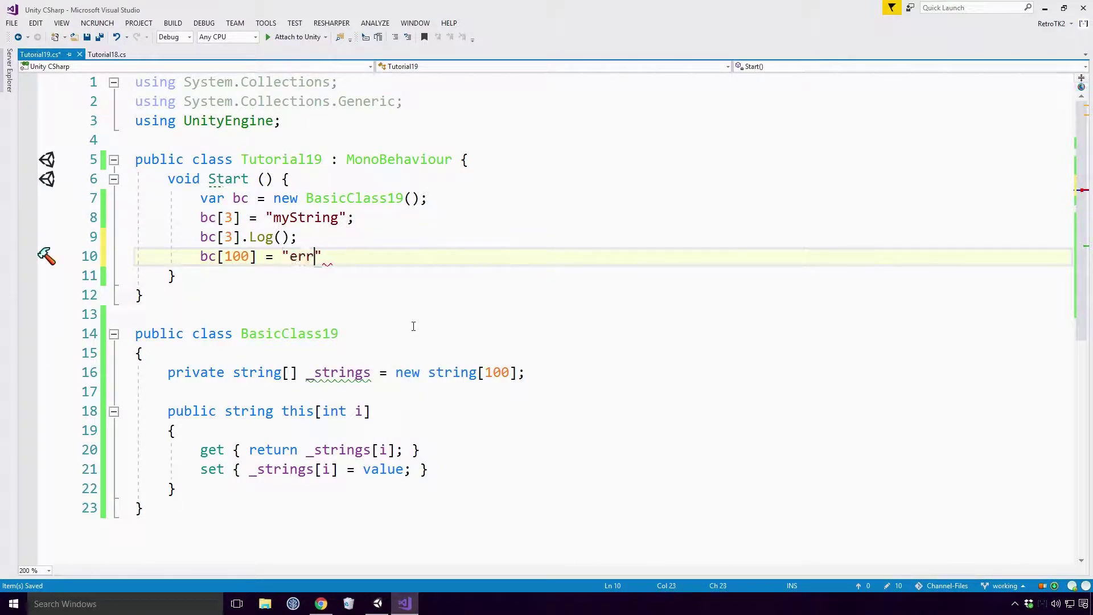
text(orString";)
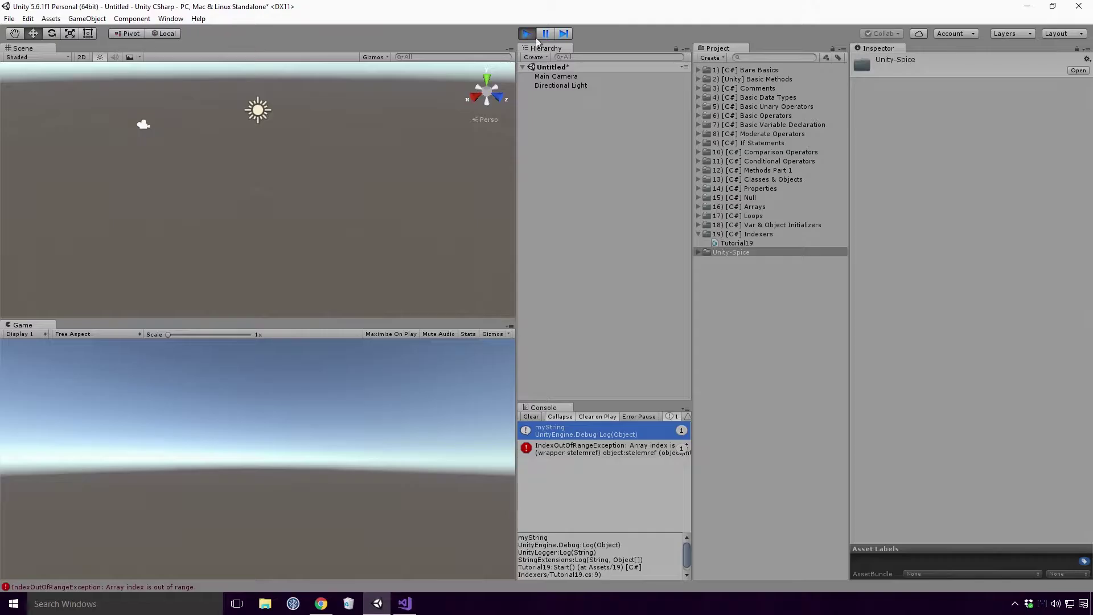
click(620, 447)
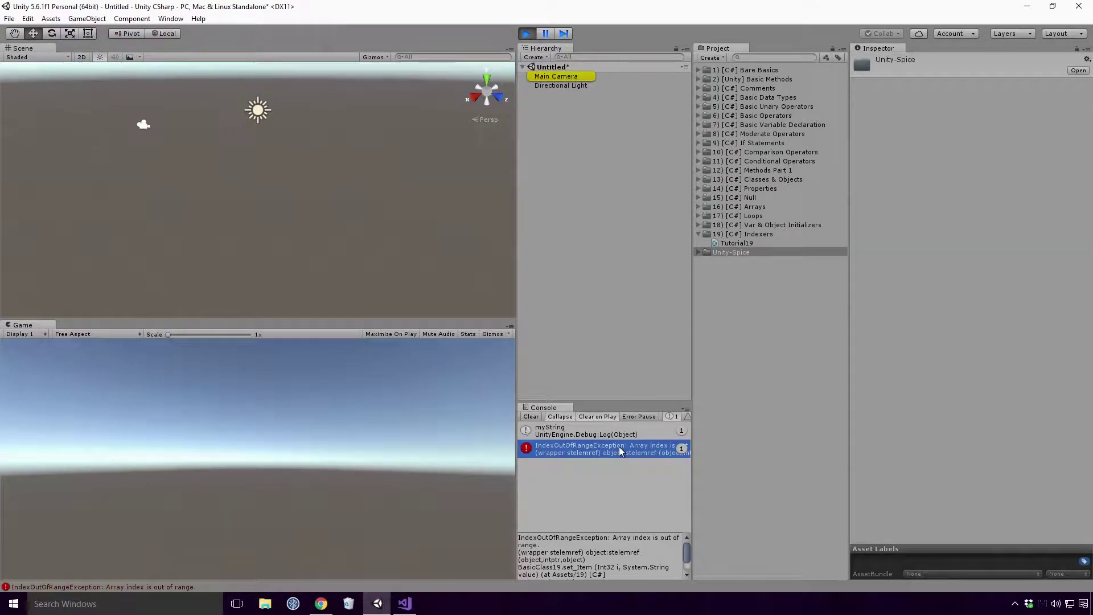
Step: Guard the setter with if (_strings.Length <= i), logging a warning and returning
key(alt+Tab)
key(Return)
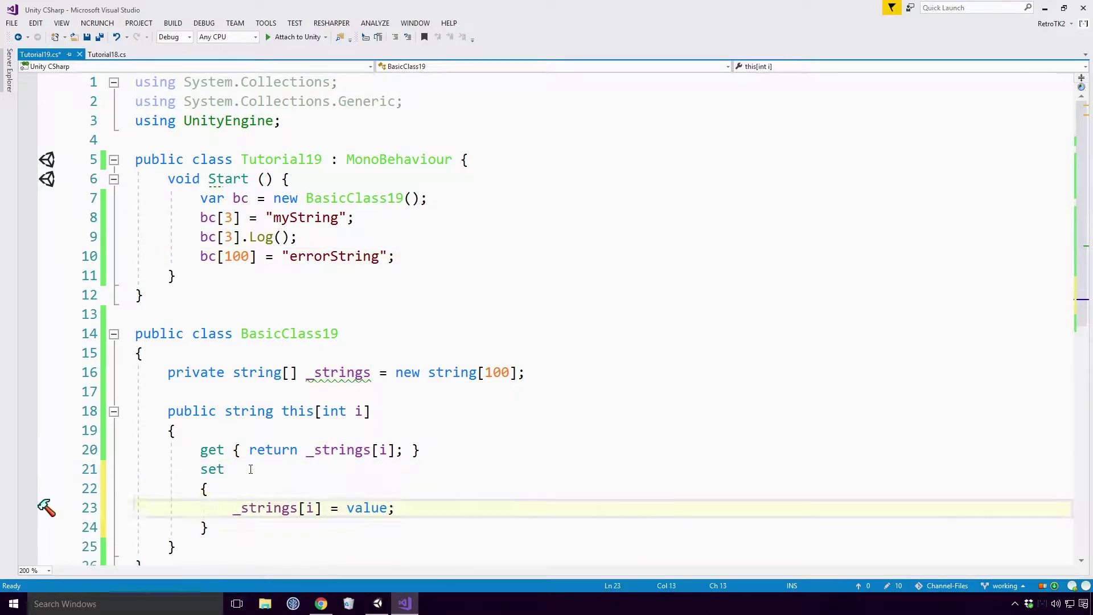
text(if(_strings.length <)
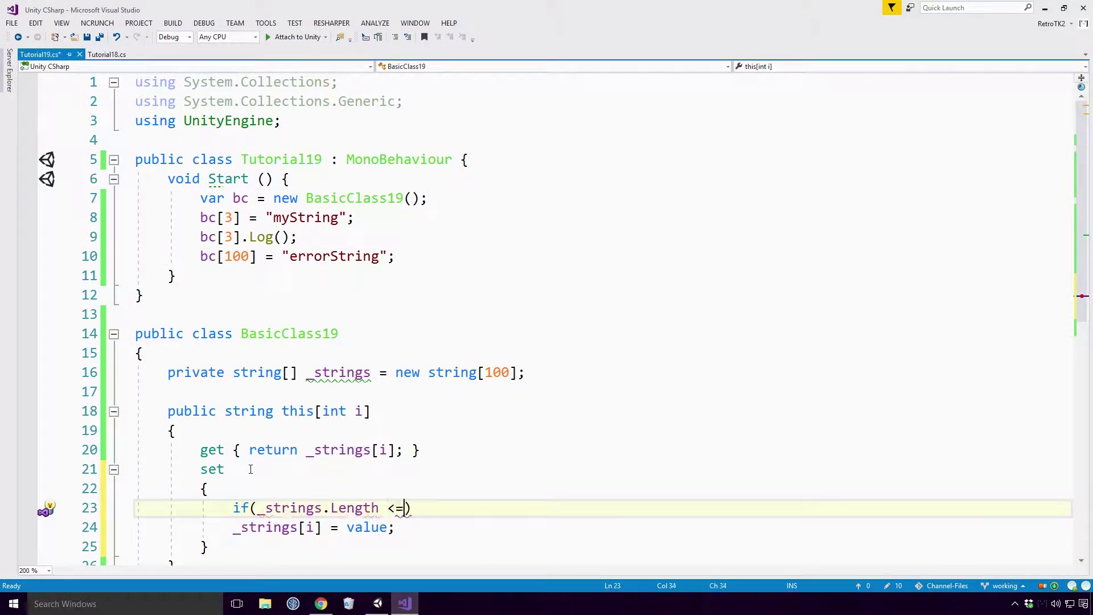
text(= i))
key(Return)
text({)
key(Return)
text(_strings.Len)
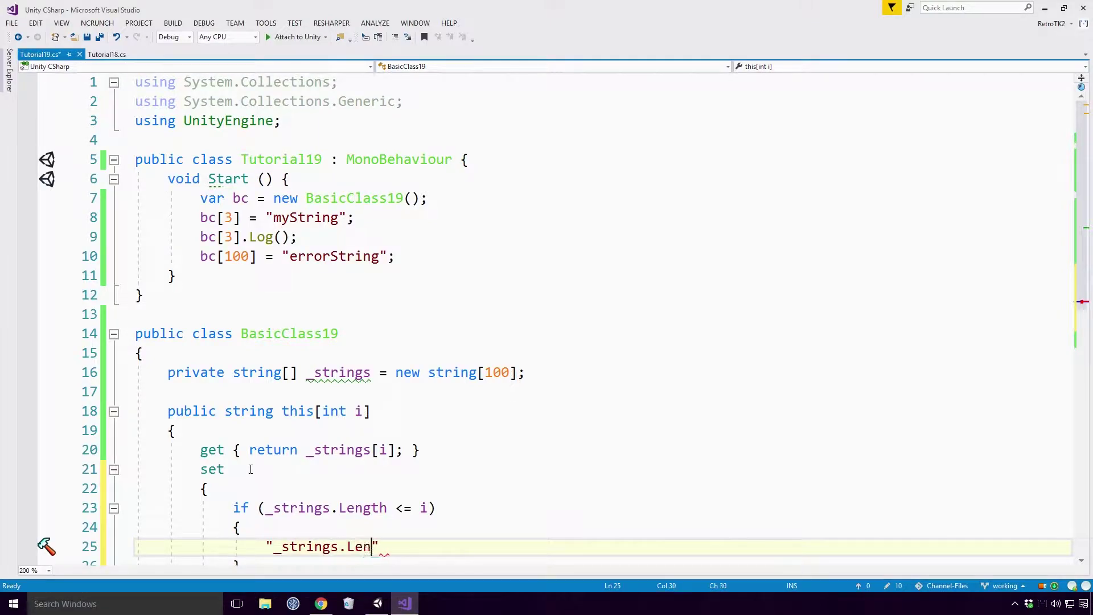
text(gth less than {0}".Log()
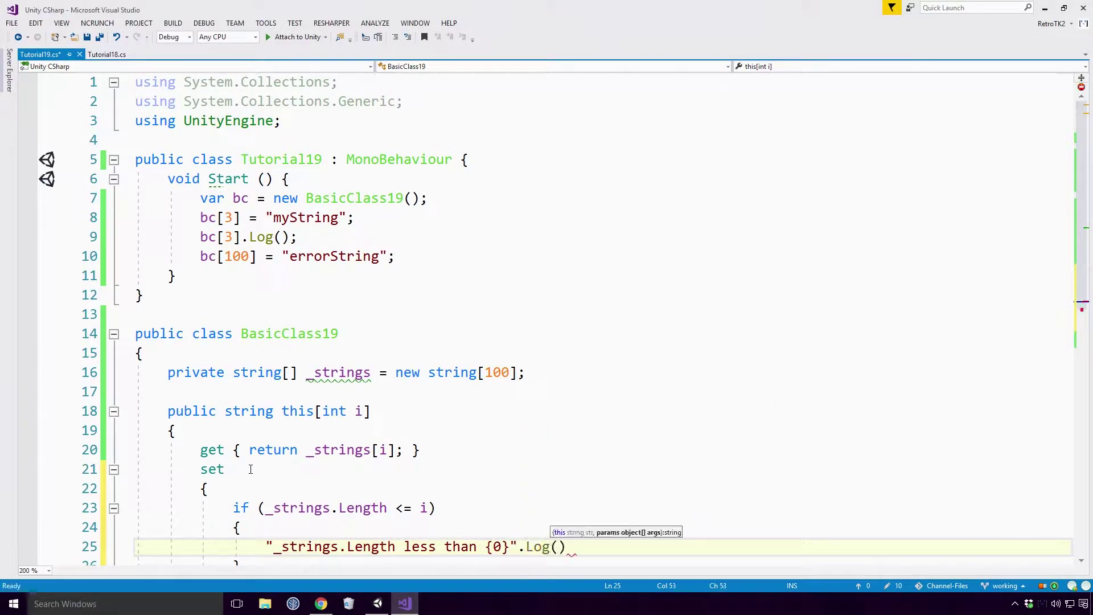
text(Warning(i);)
key(Return)
text(return;)
scroll(317, 469, down, 3)
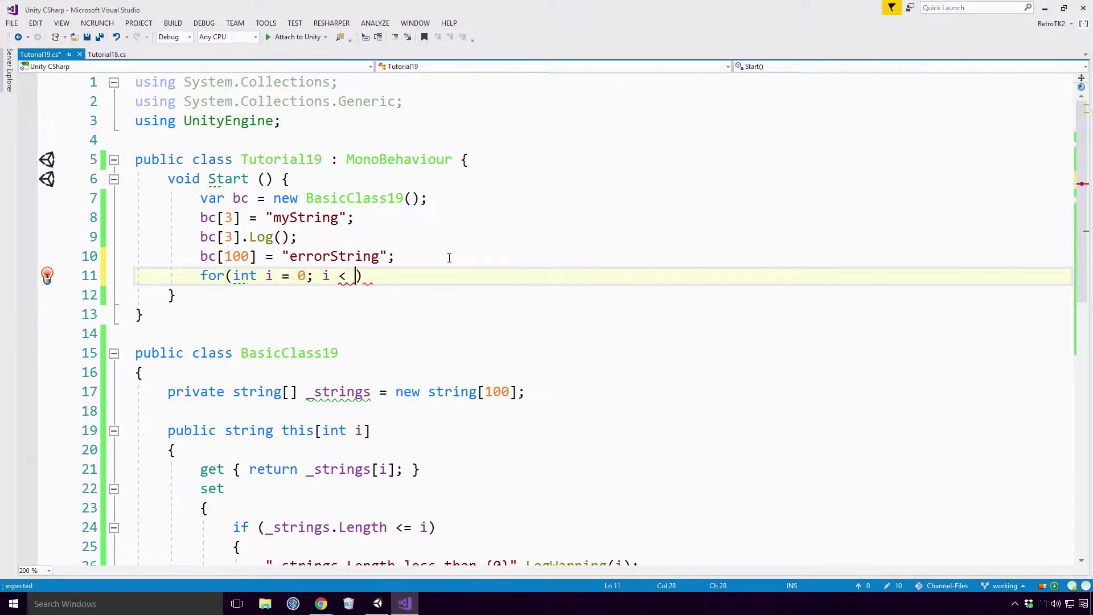
text(bc.length)
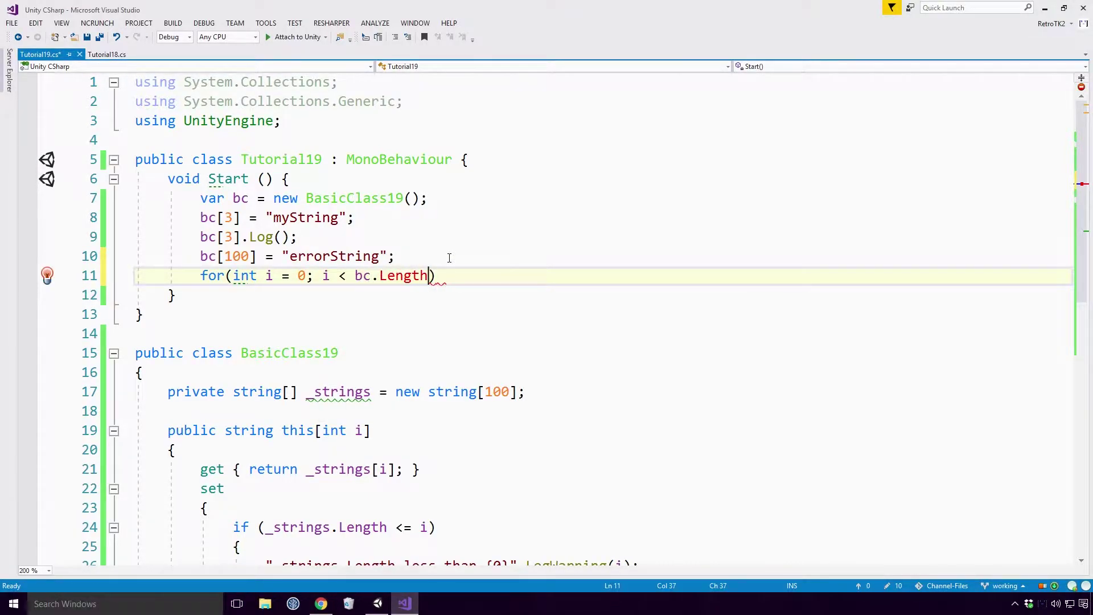
text(; i++{)
Step: Begin a for loop in Start and give BasicClass19 a getter-only Length property
key(Return)
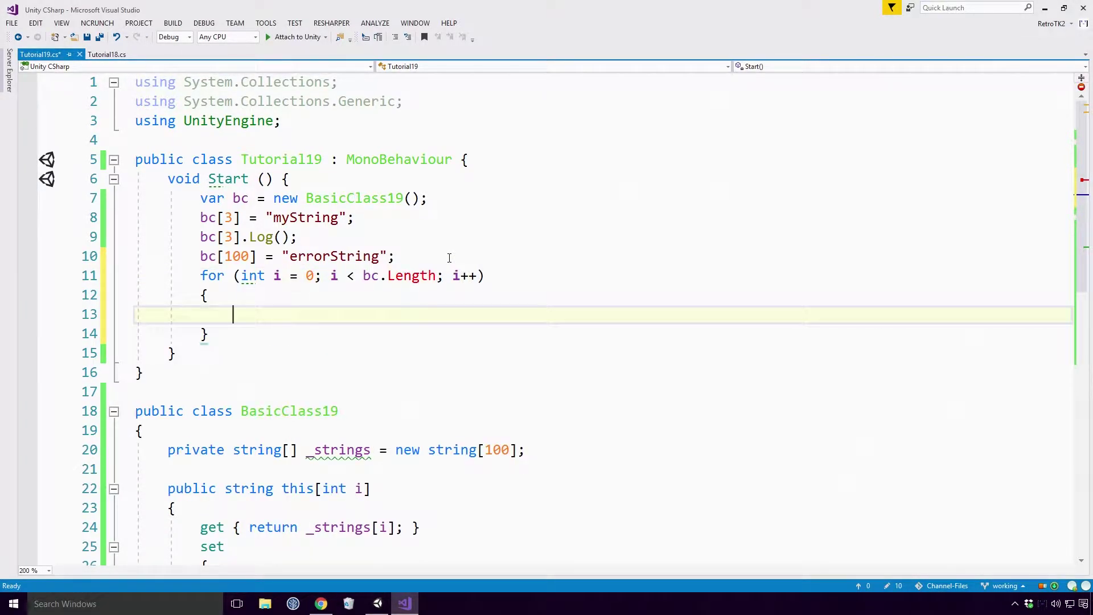
click(402, 275)
key(F12)
text({)
key(Return)
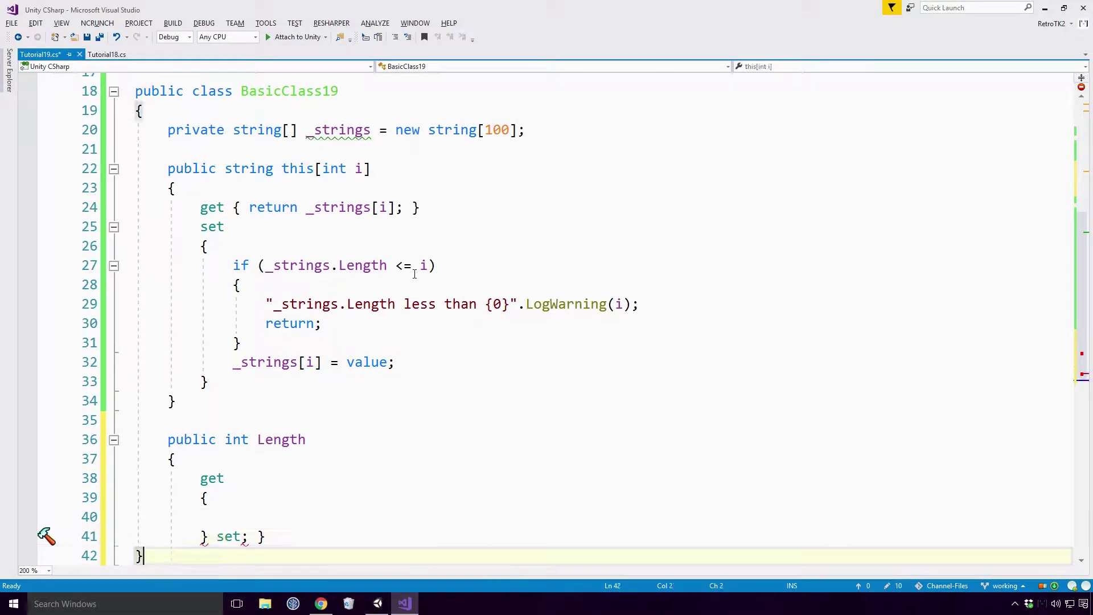
key(Up)
text(return _strings.Length;)
key(ctrl+s)
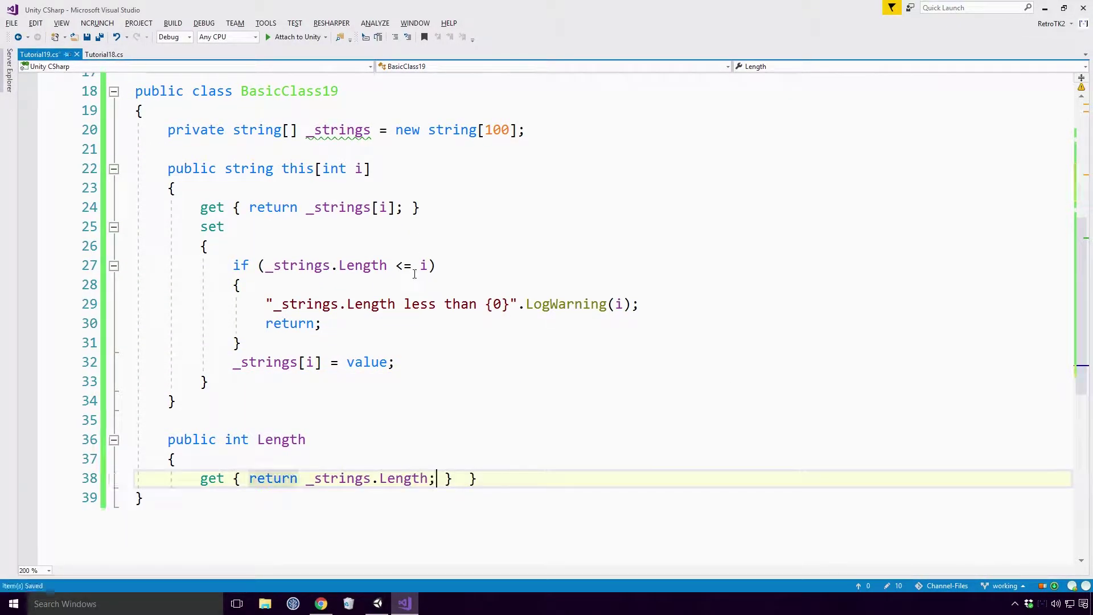
Step: Inside the loop, log each non-null string with its index, and save
key(ctrl+minus)
text(if(bc[i])
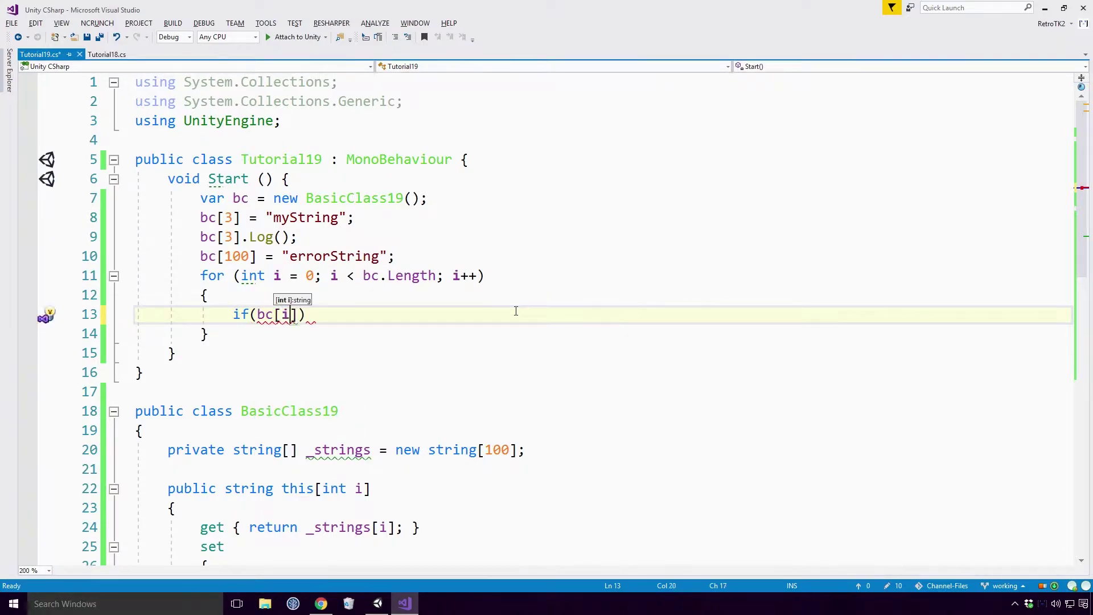
text(==null)
key(End)
text(continue;)
key(Return)
text("{0} @)
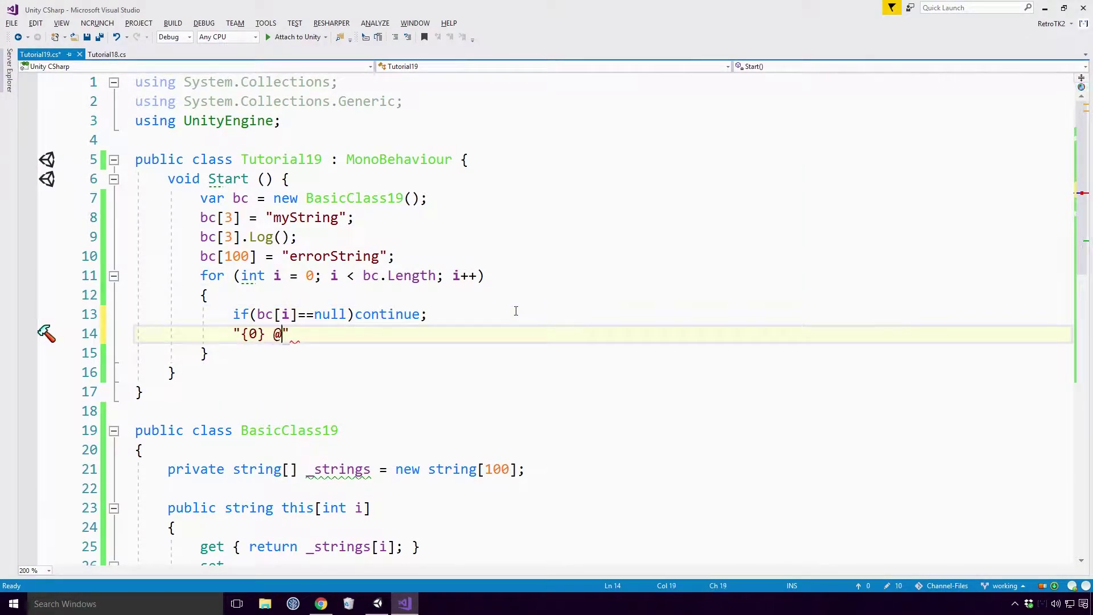
text( {1}".Log(bc[i], i);)
key(ctrl+s)
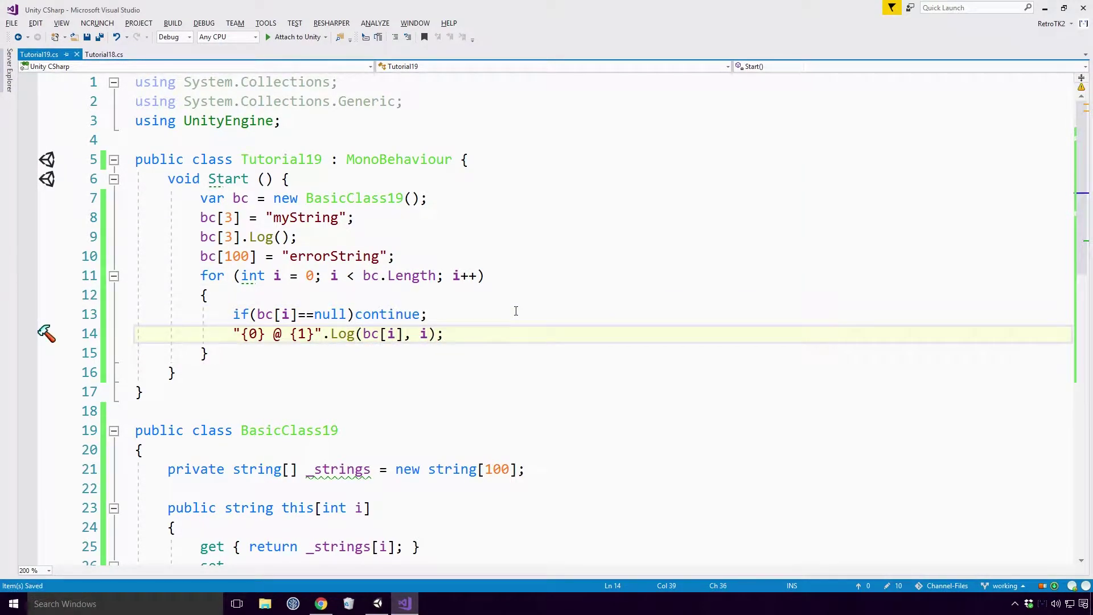
Step: Play the scene in Unity and inspect the 'myString @ 3' log entry
key(alt+Tab)
key(ctrl+p)
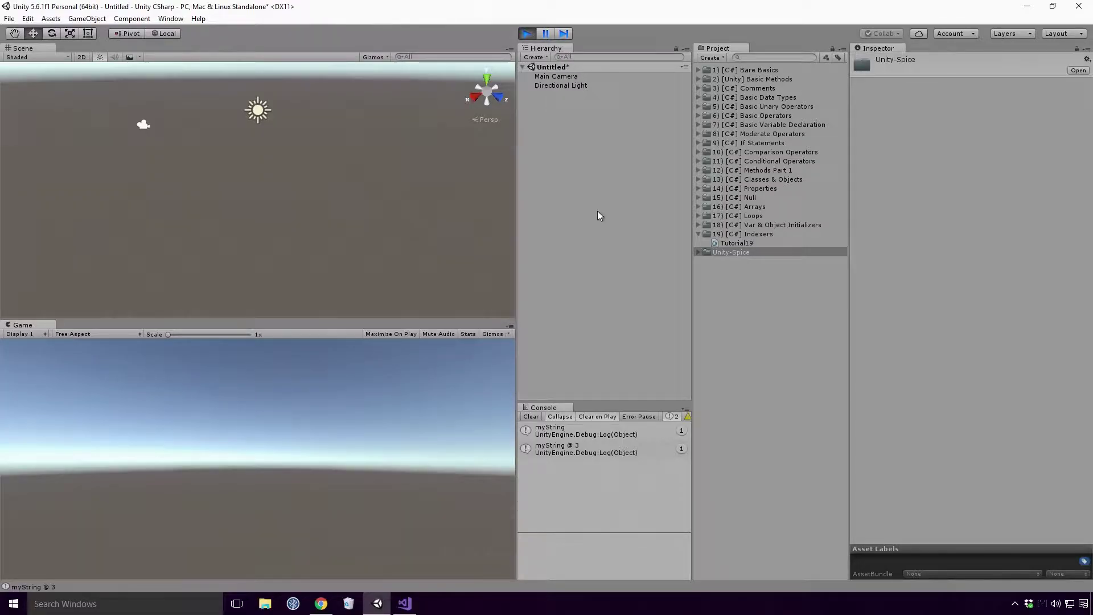
click(544, 446)
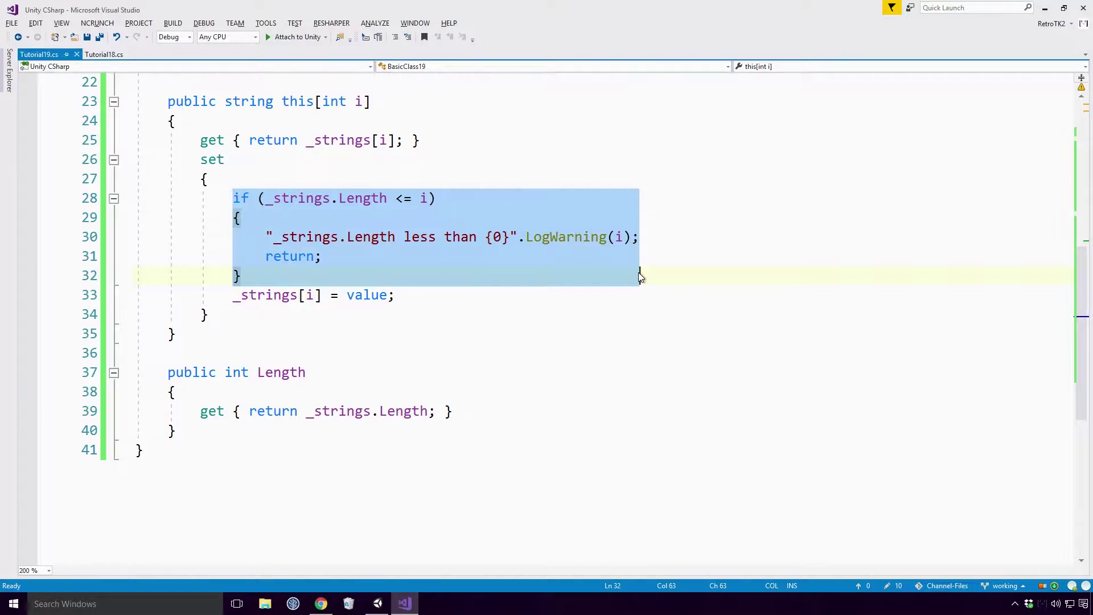
Step: Turn on the Console warnings filter and inspect the '_strings.Length less than 100' warning
key(alt+Tab)
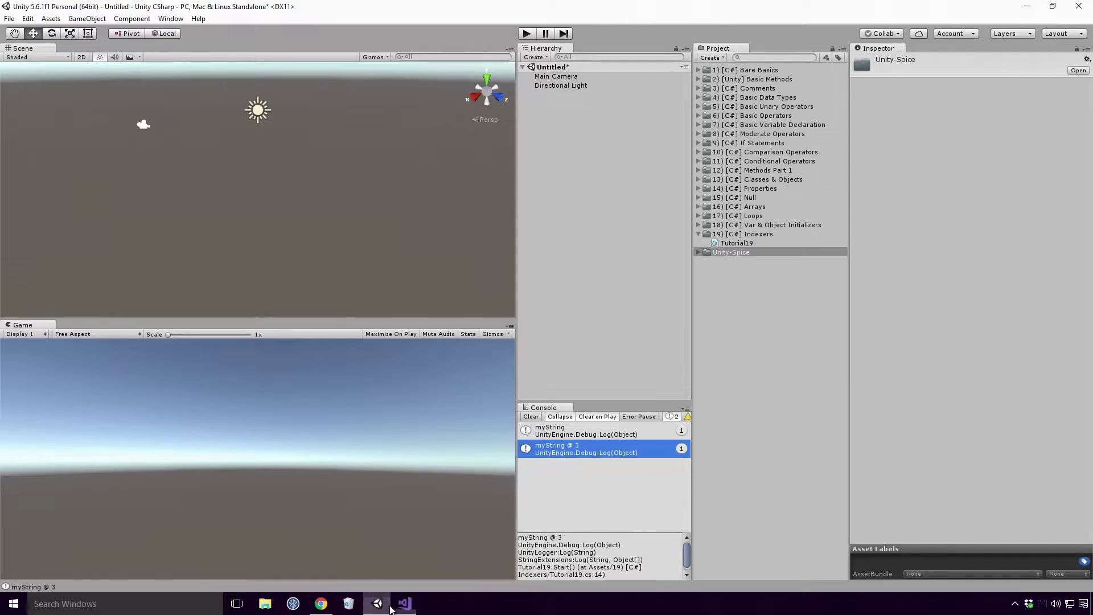
click(688, 416)
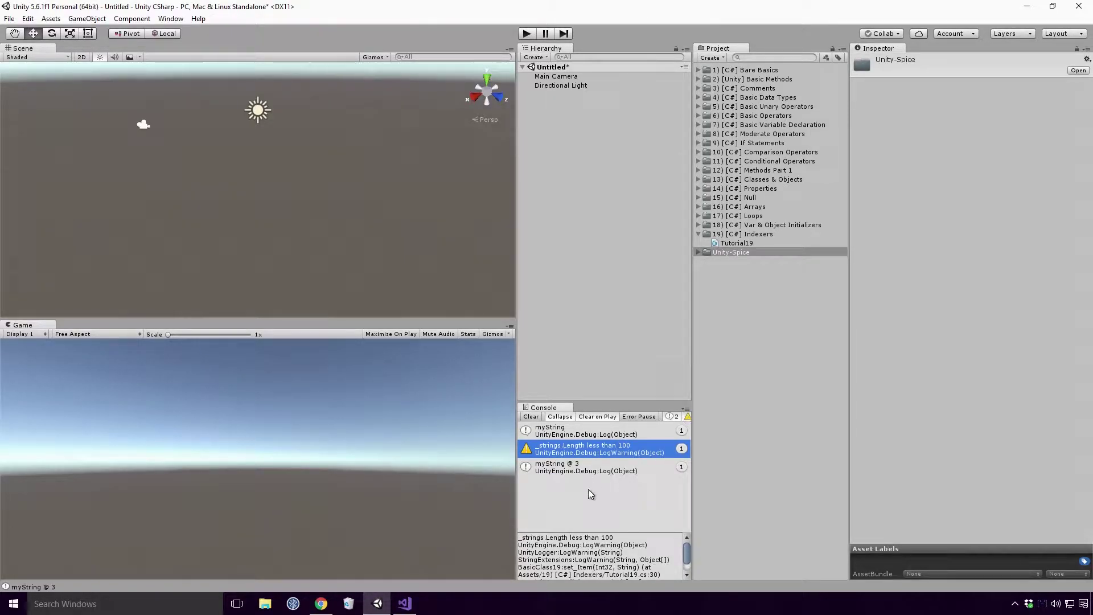
click(681, 435)
click(634, 453)
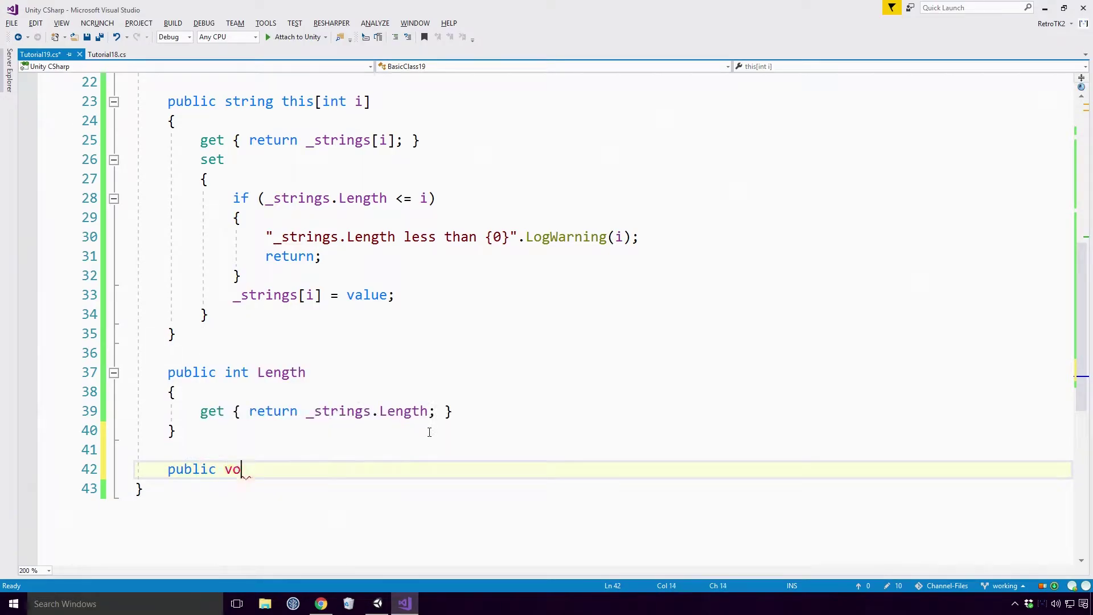
text(id AttemptAdd())
Step: Create AttemptAdd(int i, string str) and move the setter's range-check block into it
key(Return)
text({})
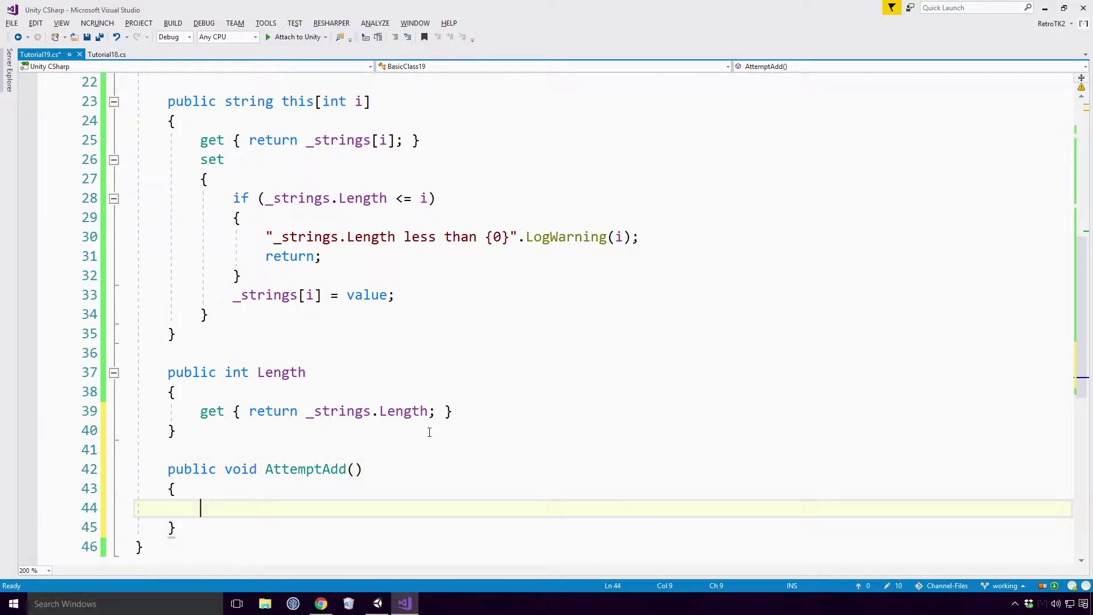
key(Up)
key(Up)
text(int i, string str)
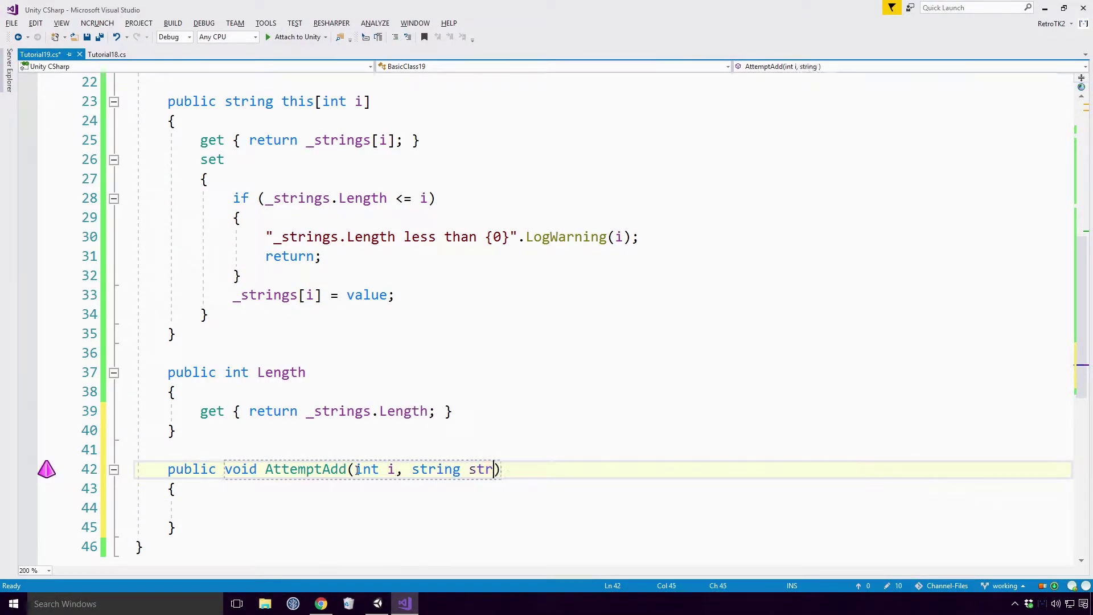
drag(232, 198, 242, 275)
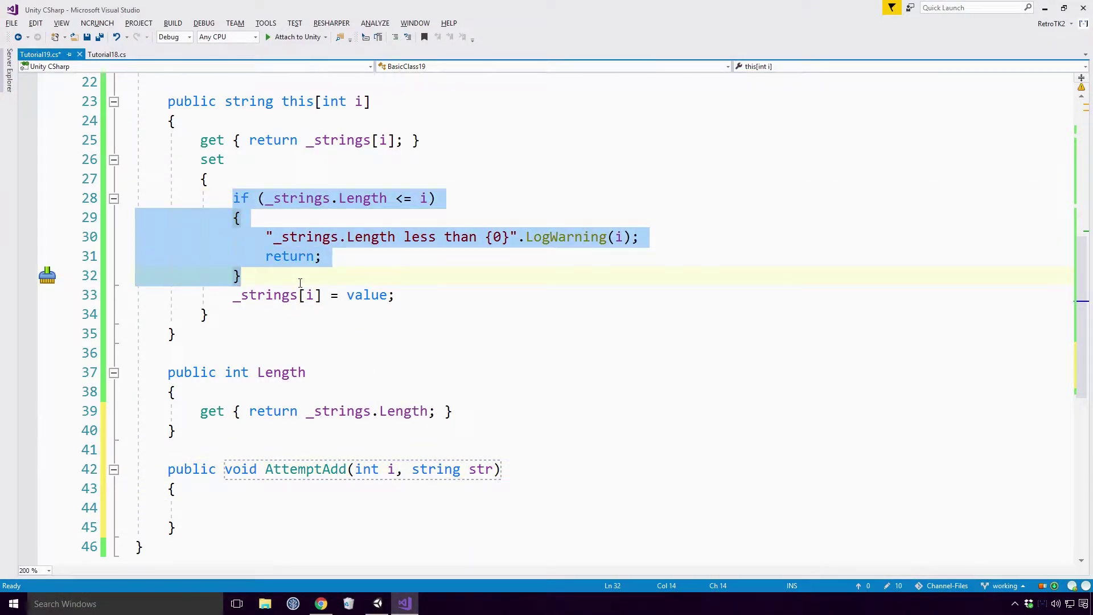
key(ctrl+x)
click(244, 462)
key(ctrl+v)
key(Return)
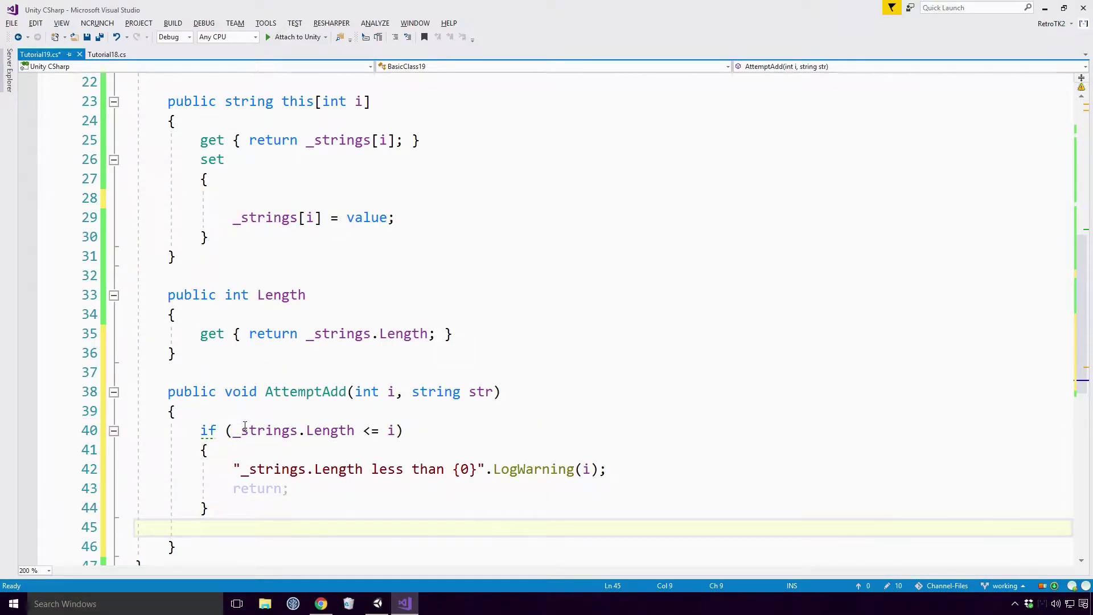
text(this[i] = )
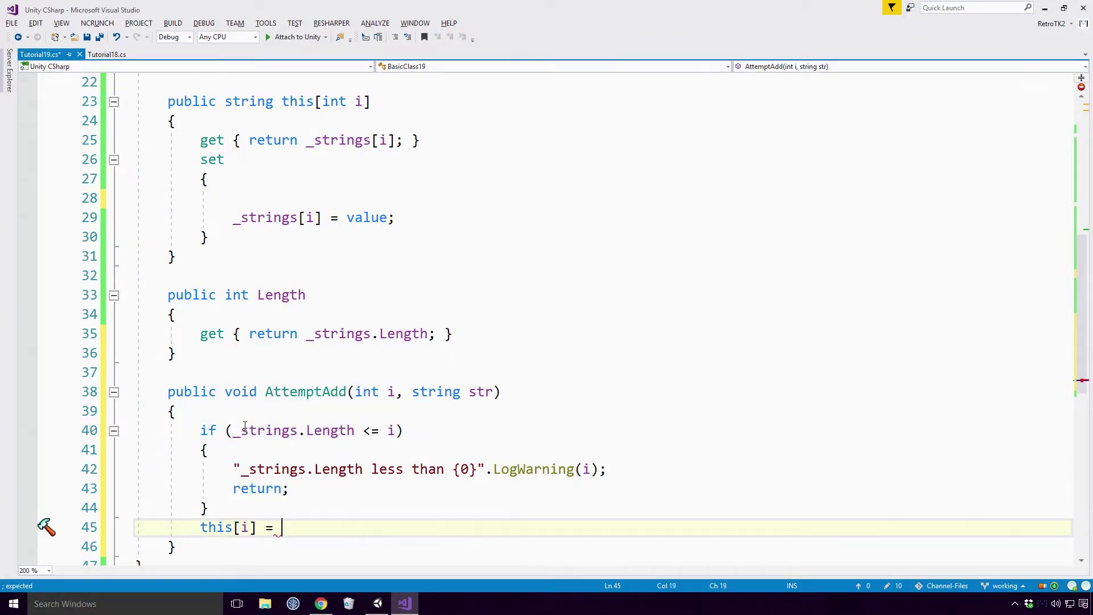
text(str;)
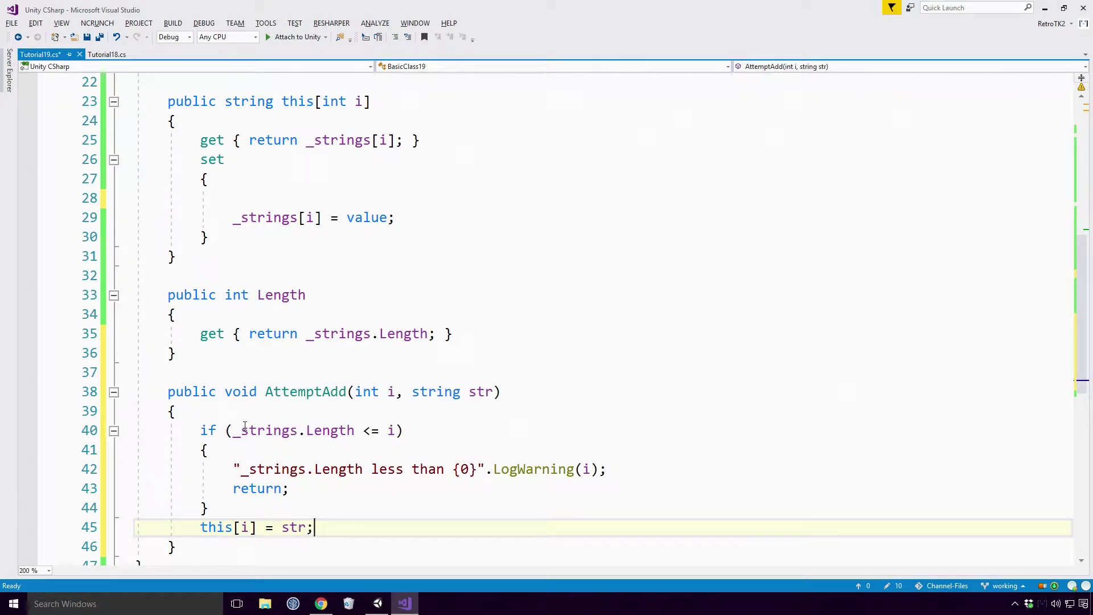
Step: Call bc.AttemptAdd(100, "errorString") in Start
key(ctrl+Home)
text(bc.AttemptAdd(100,")
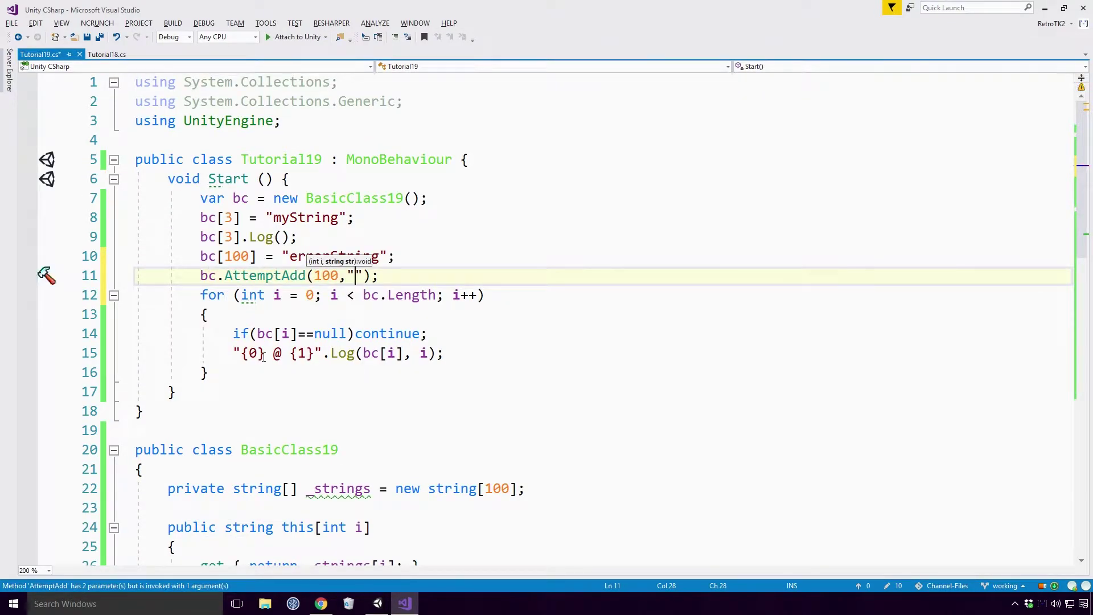
text(errorString)
click(427, 333)
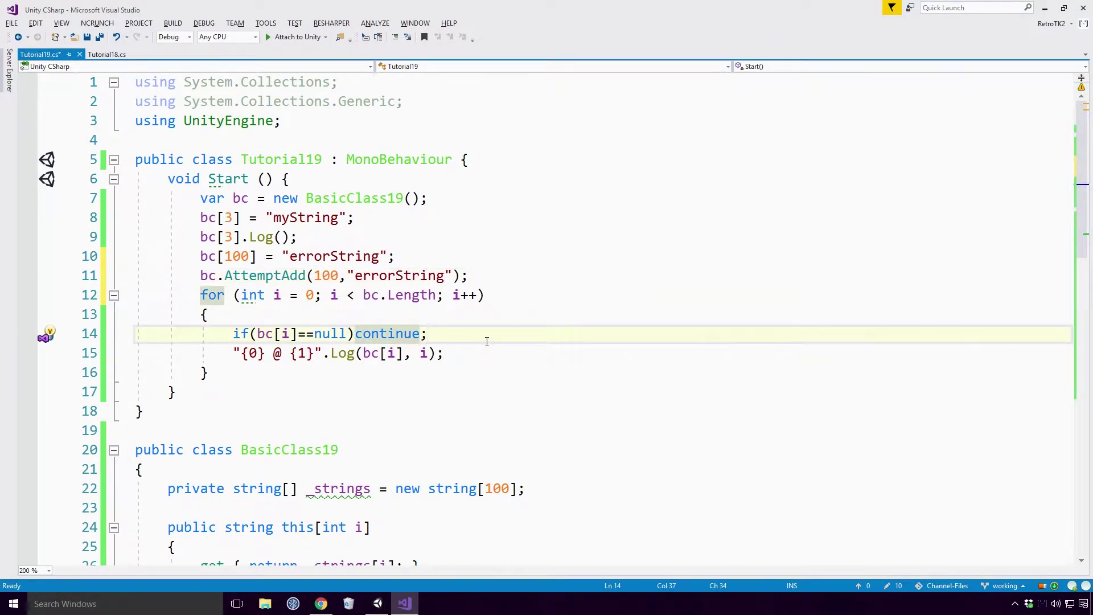
drag(471, 275, 192, 275)
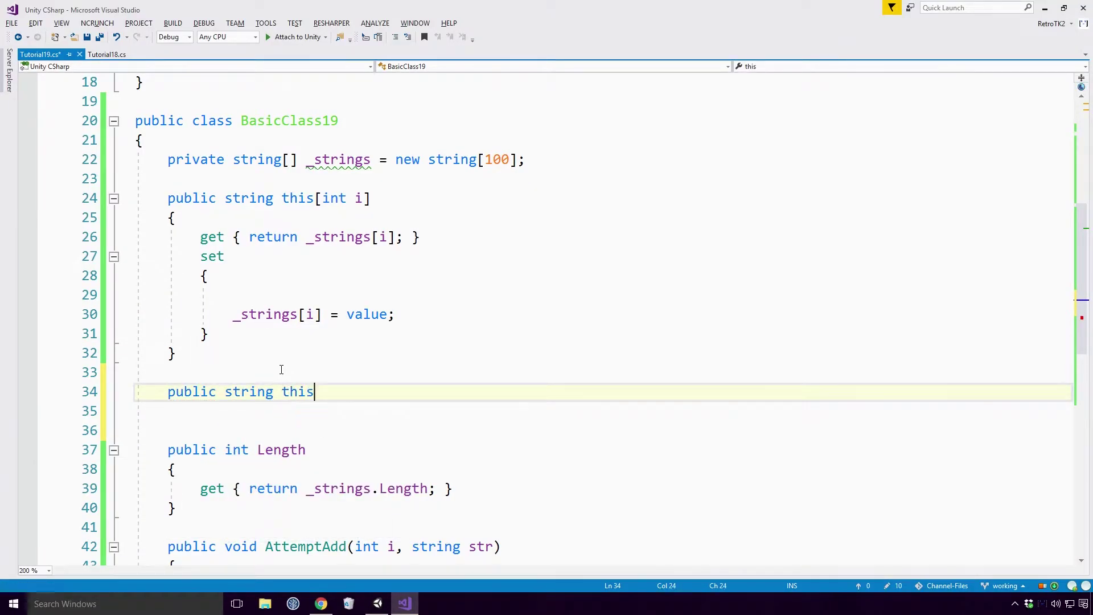
text([string str] { get )
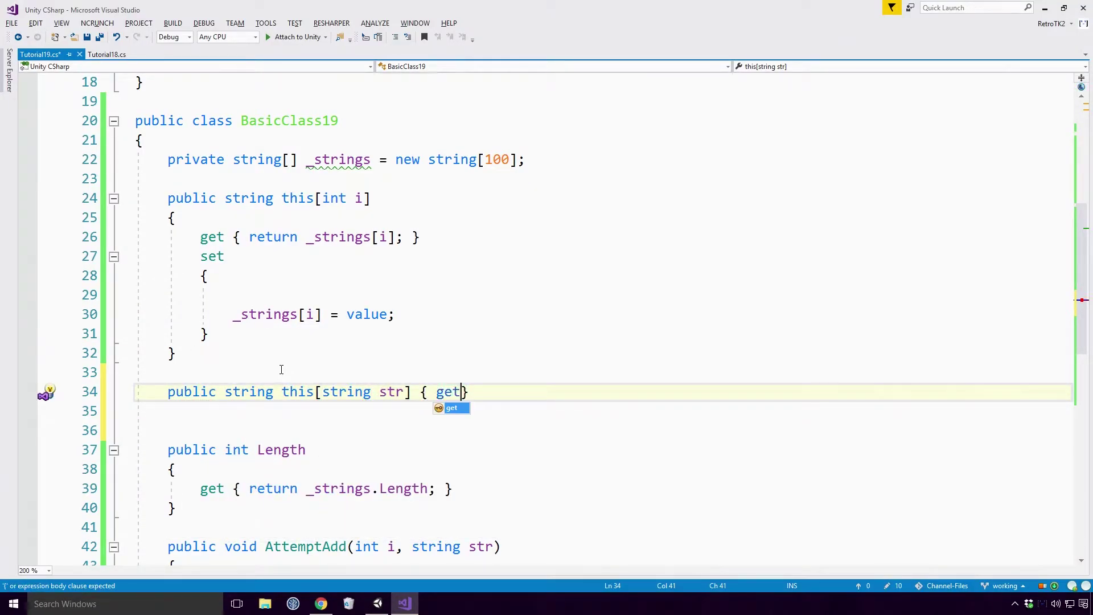
text({ return ")
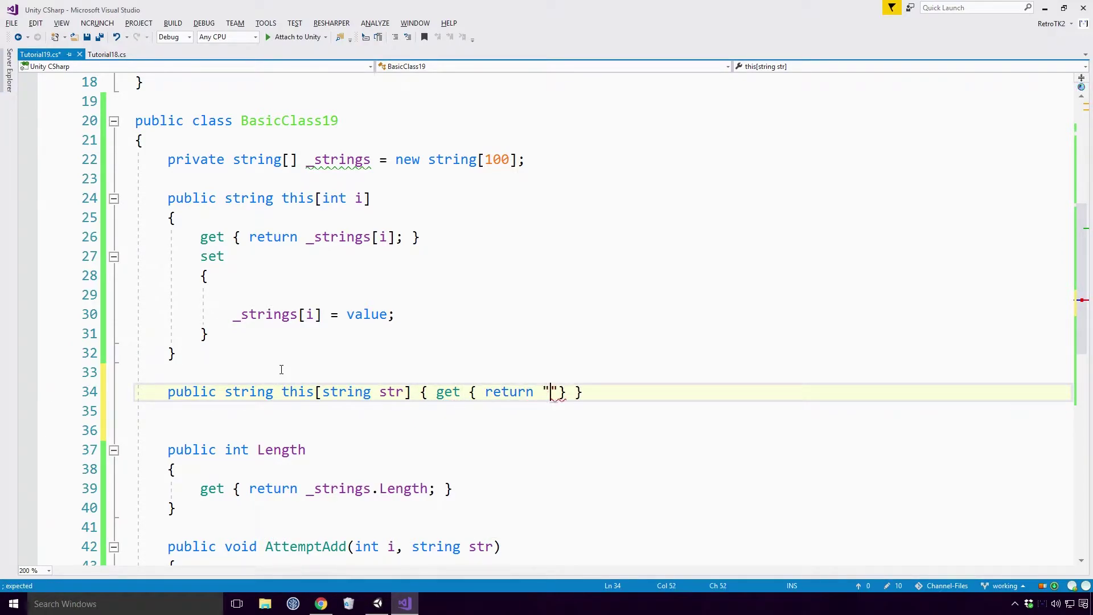
text(";)
Step: Move past the closing braces of the new string indexer whose getter returns ""
key(Right)
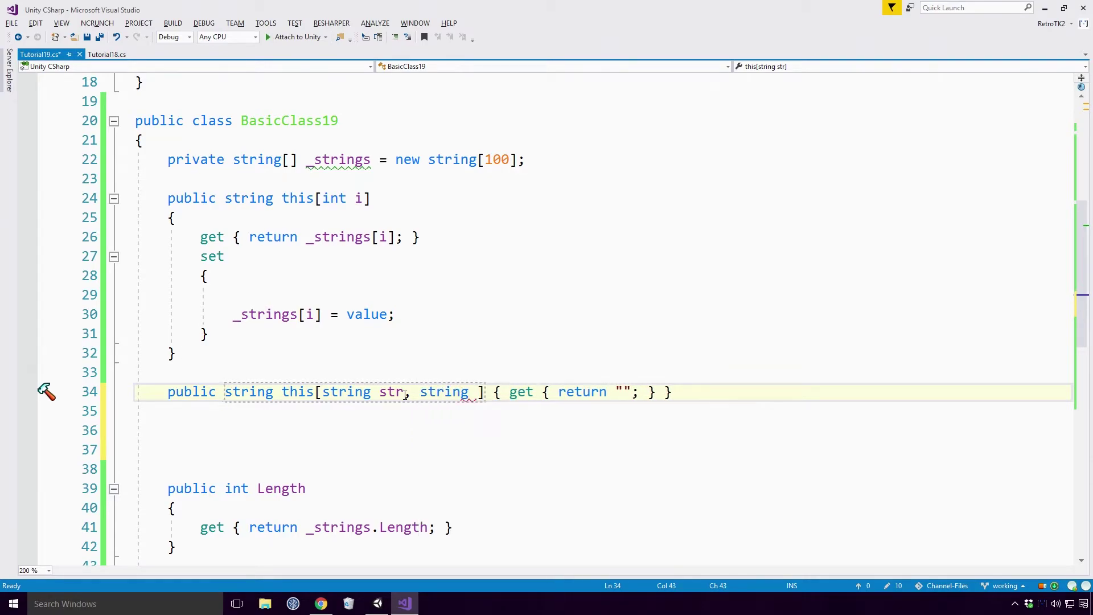
text(str2)
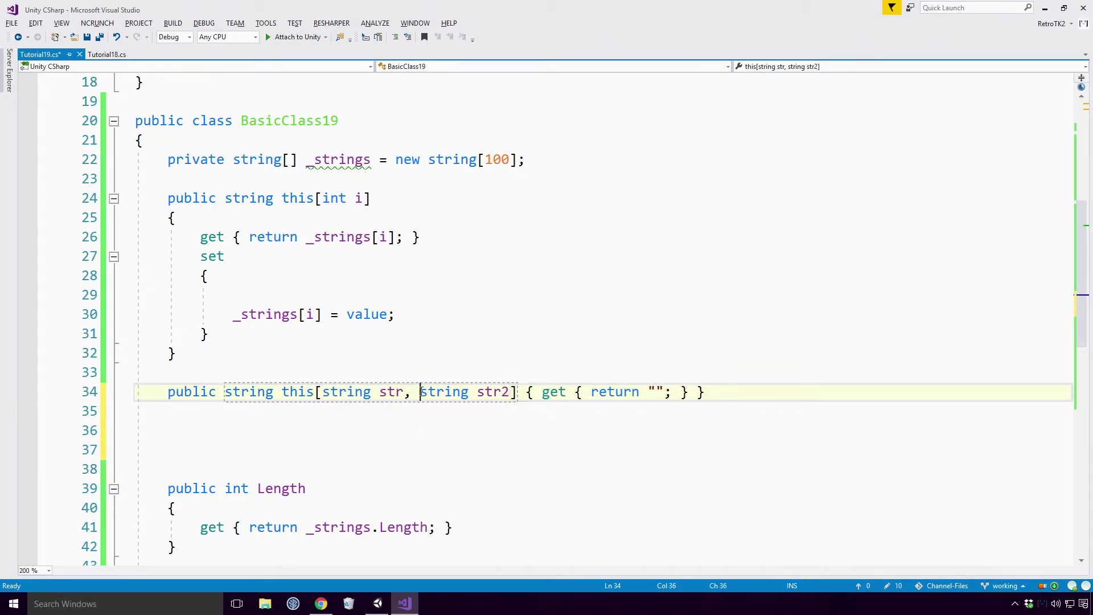
Step: Add string str2 to the indexer and start a new Start line to log bc["value1", "value2"]
drag(419, 391, 515, 391)
scroll(515, 420, up, 10)
click(512, 295)
text(bc[")
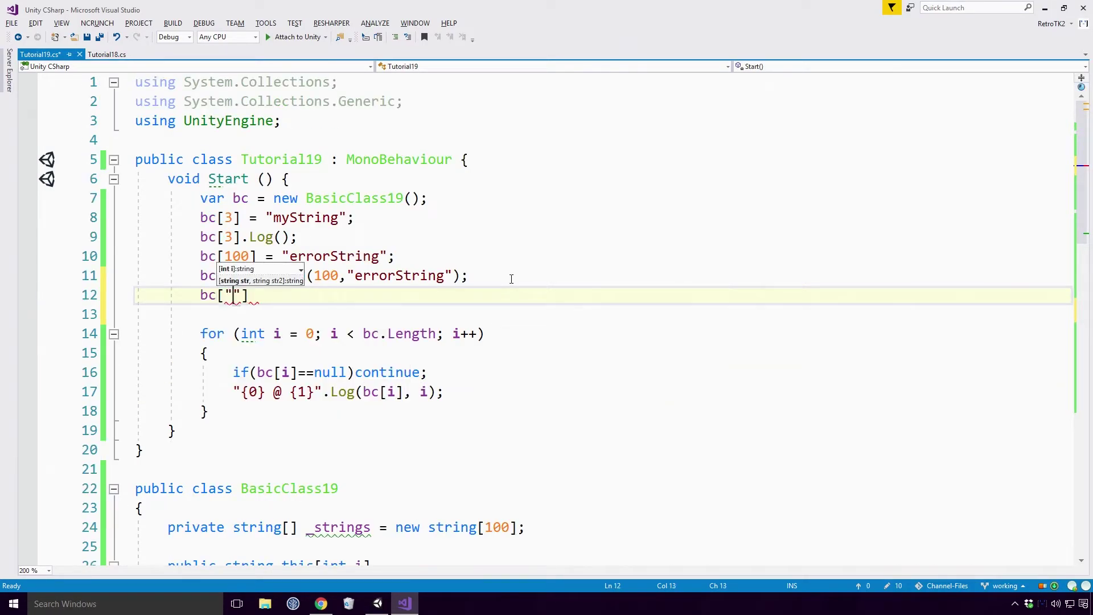
text(value1", "value2"])
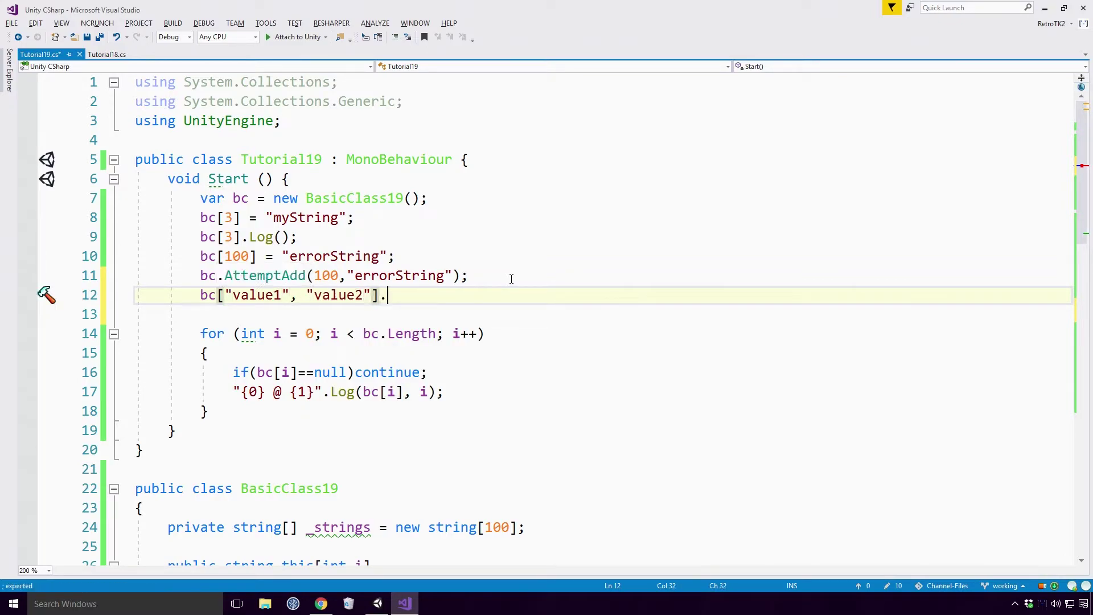
text(.Log();)
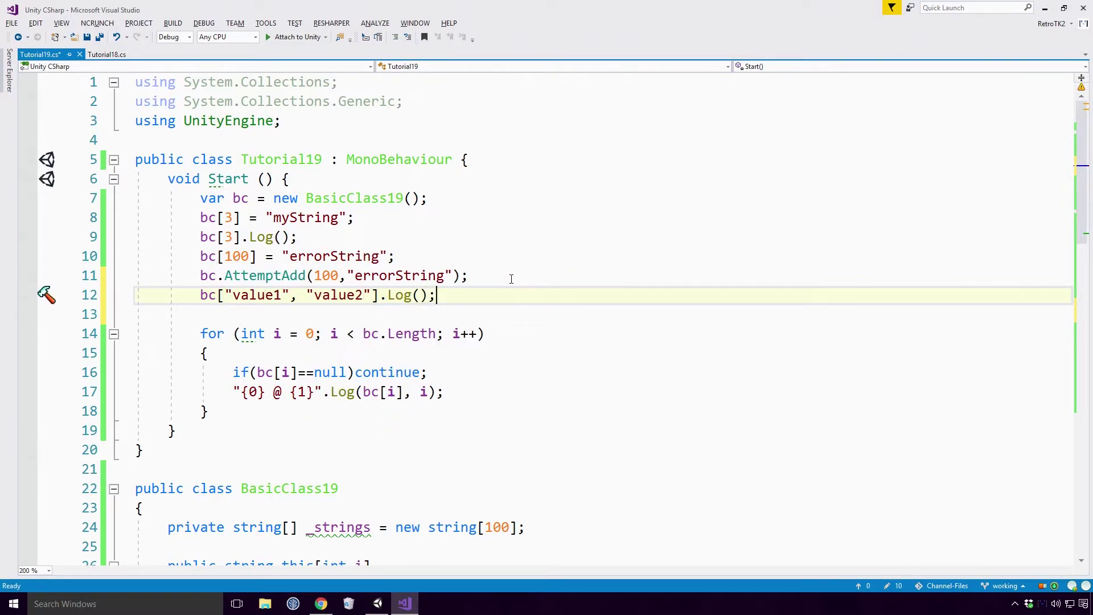